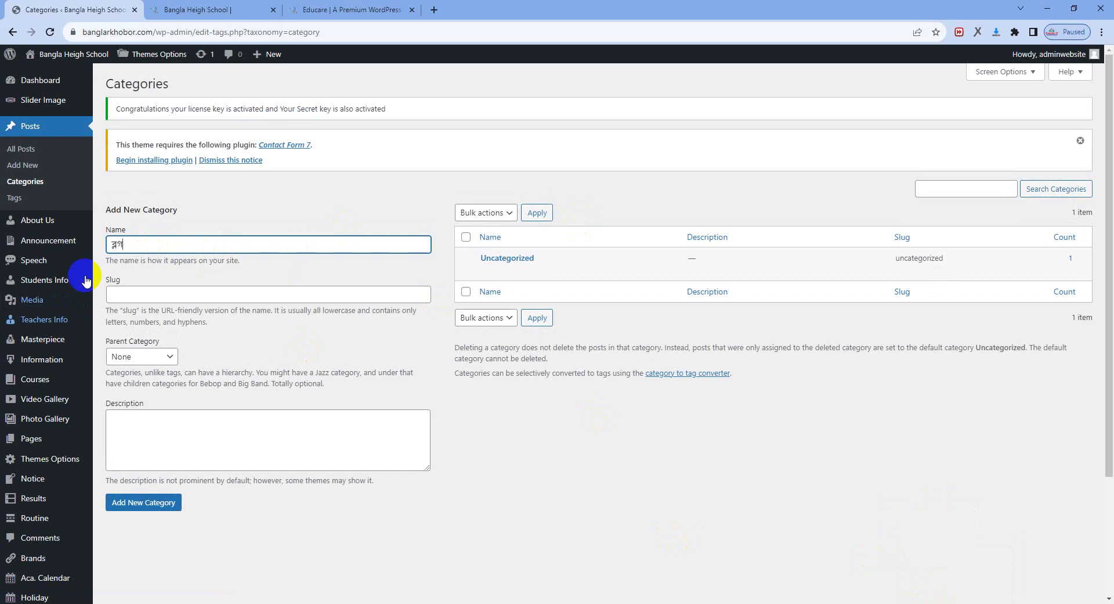
Step: Rename the default Uncategorized post category to ব্লগ and set its slug to ব্লগ
{"action": "mouse_move", "coordinate": [490, 262]}
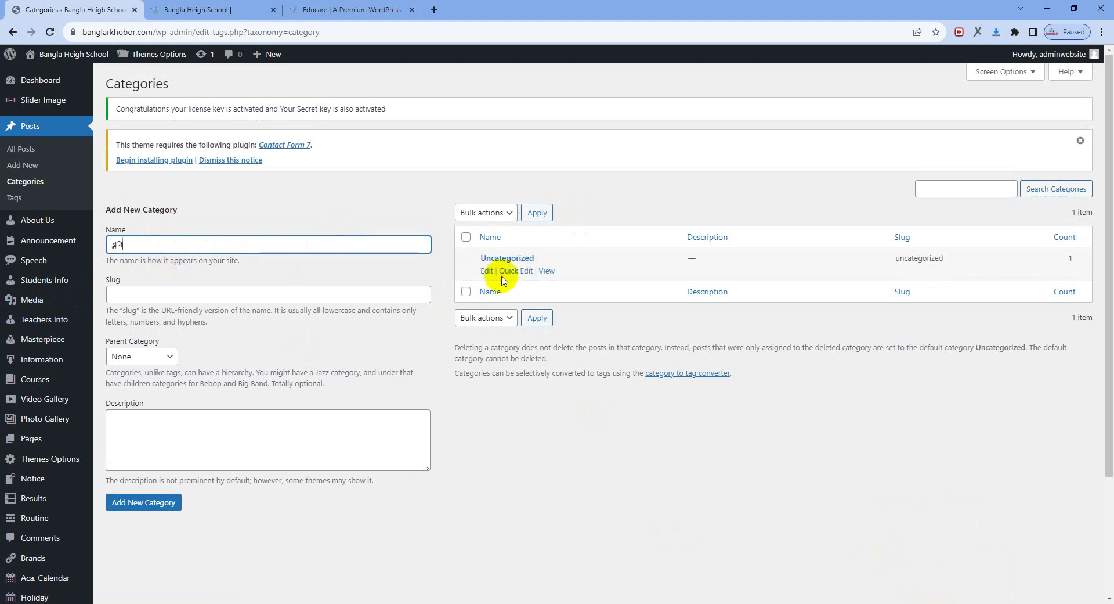
{"action": "double_click", "coordinate": [147, 244]}
{"action": "key", "text": "ctrl+c"}
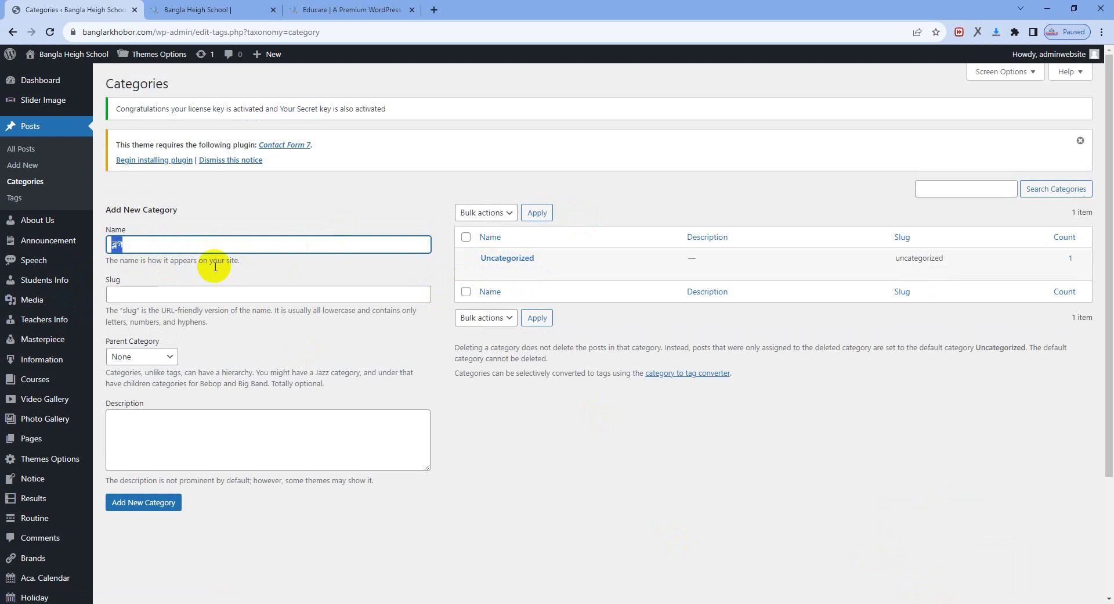
{"action": "key", "text": "BackSpace"}
{"action": "mouse_move", "coordinate": [506, 260]}
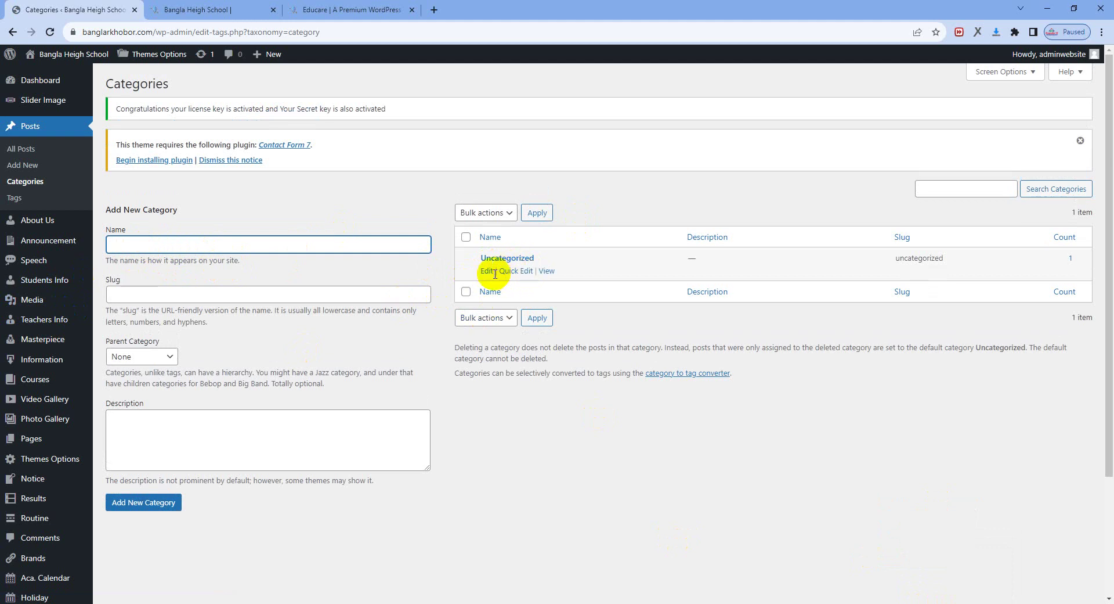
{"action": "left_click", "coordinate": [512, 272]}
{"action": "key", "text": "ctrl+v"}
{"action": "double_click", "coordinate": [538, 302]}
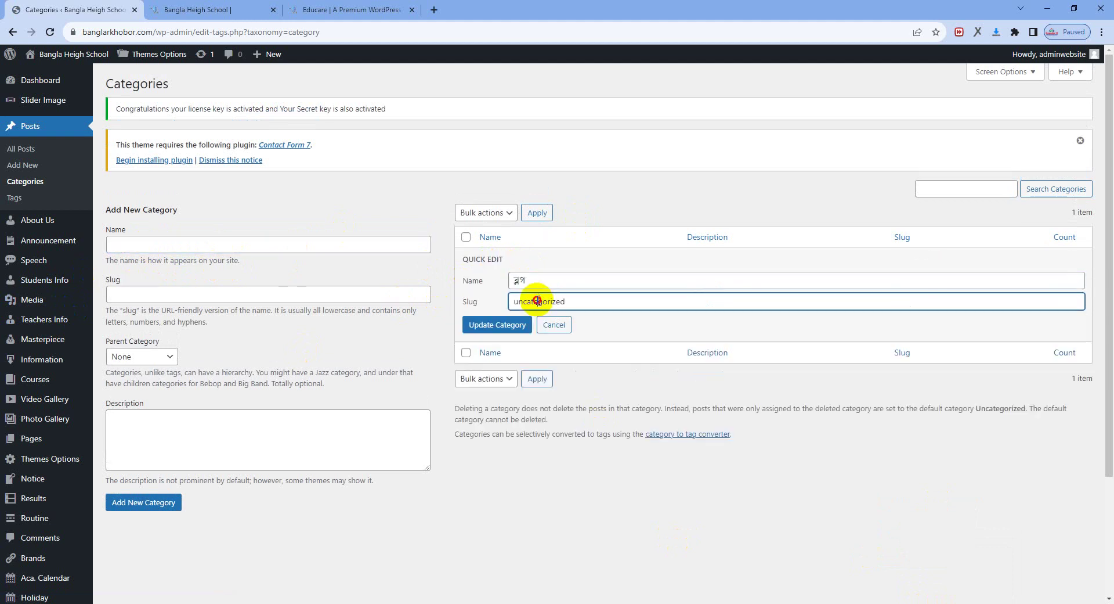
{"action": "key", "text": "ctrl+v"}
{"action": "left_click", "coordinate": [497, 324]}
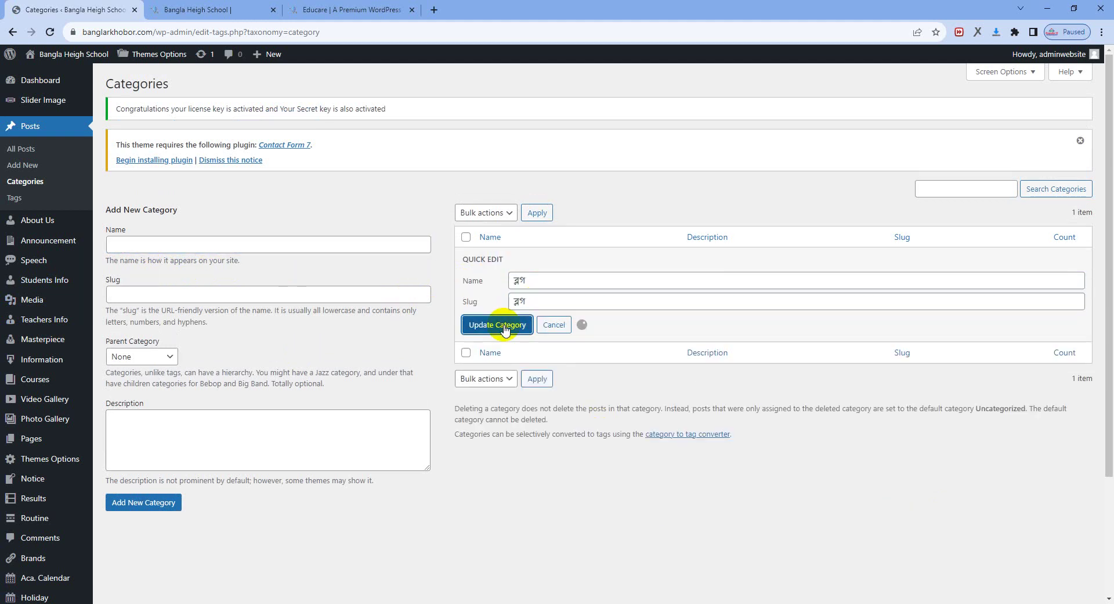
Step: Add two new post categories named স্কুলের নিউজ and টিউটোরিয়াল
{"action": "left_click", "coordinate": [144, 245]}
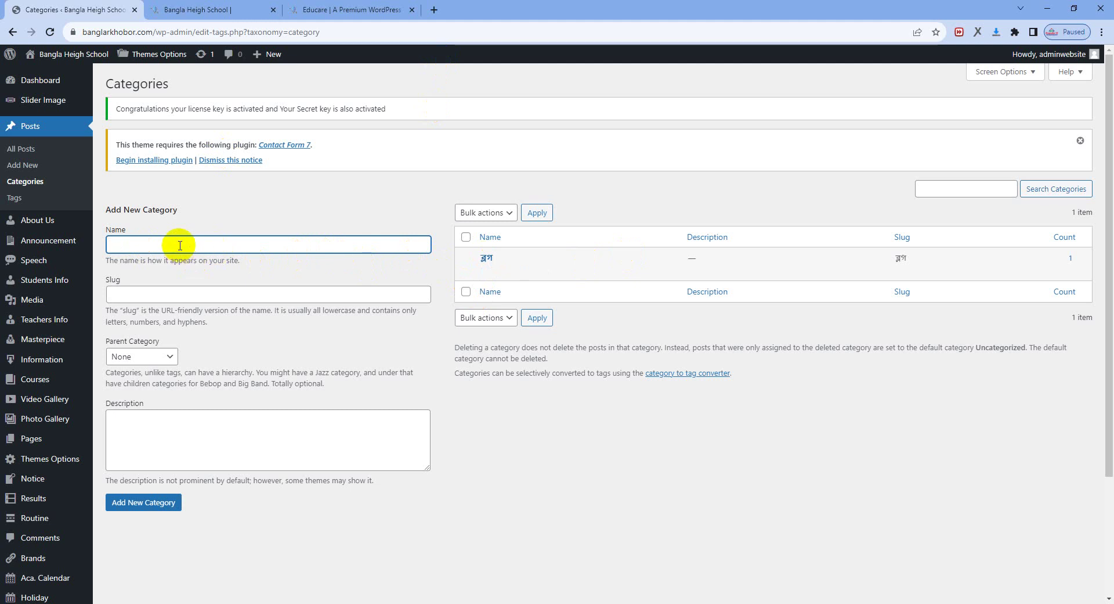
{"action": "type", "text": "স্কুলের নিউজ"}
{"action": "key", "text": "Return"}
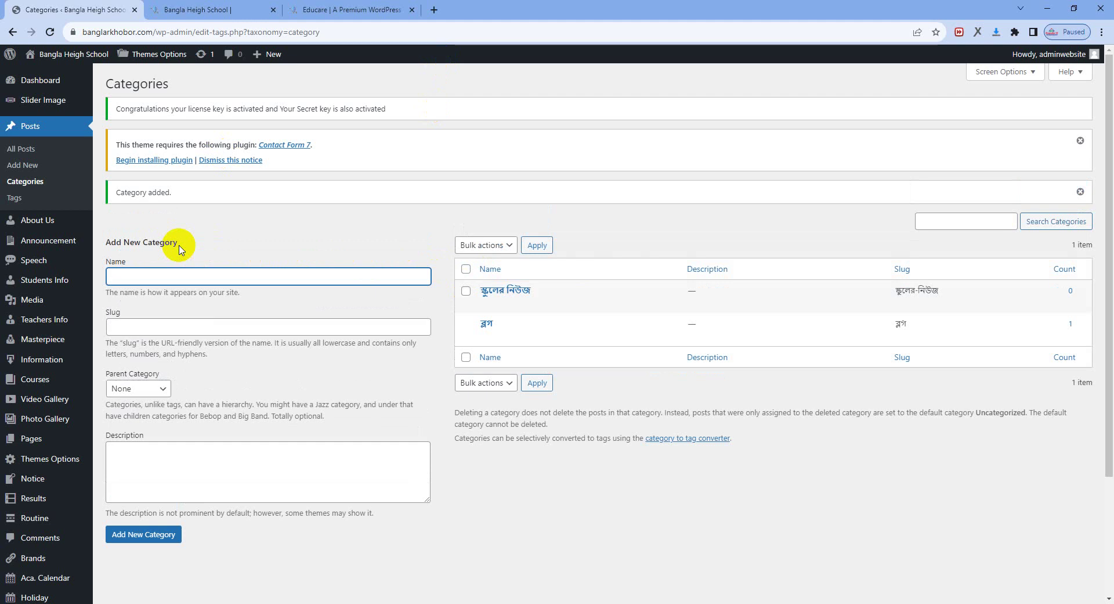
{"action": "type", "text": "টিউটোরিয়াল"}
{"action": "key", "text": "Return"}
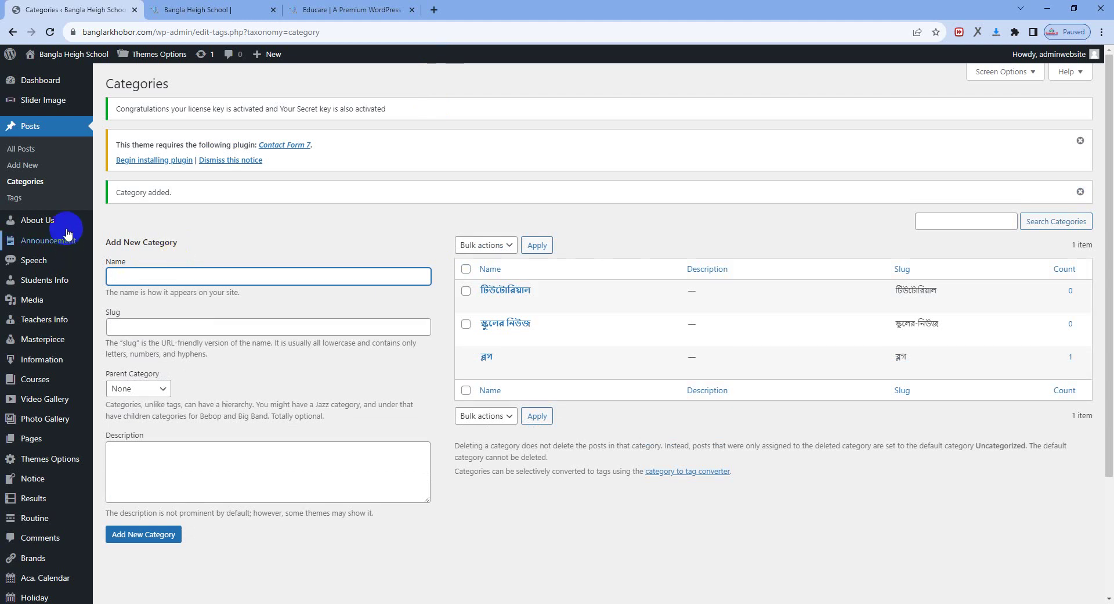
Step: Open the Information Cat page for managing the categories of the Information section
{"action": "mouse_move", "coordinate": [55, 228]}
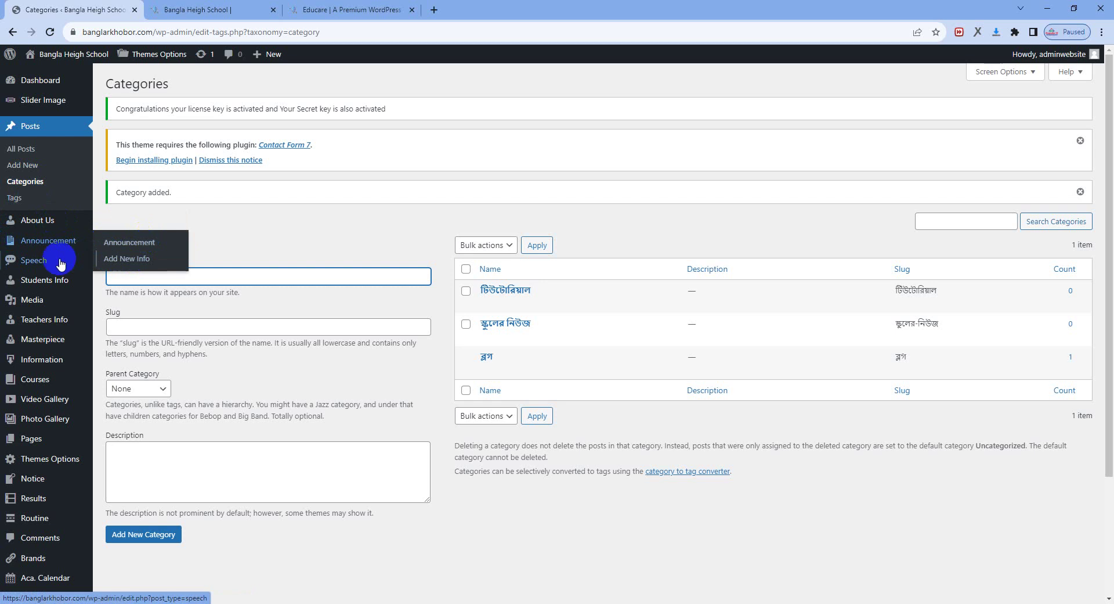
{"action": "mouse_move", "coordinate": [78, 285]}
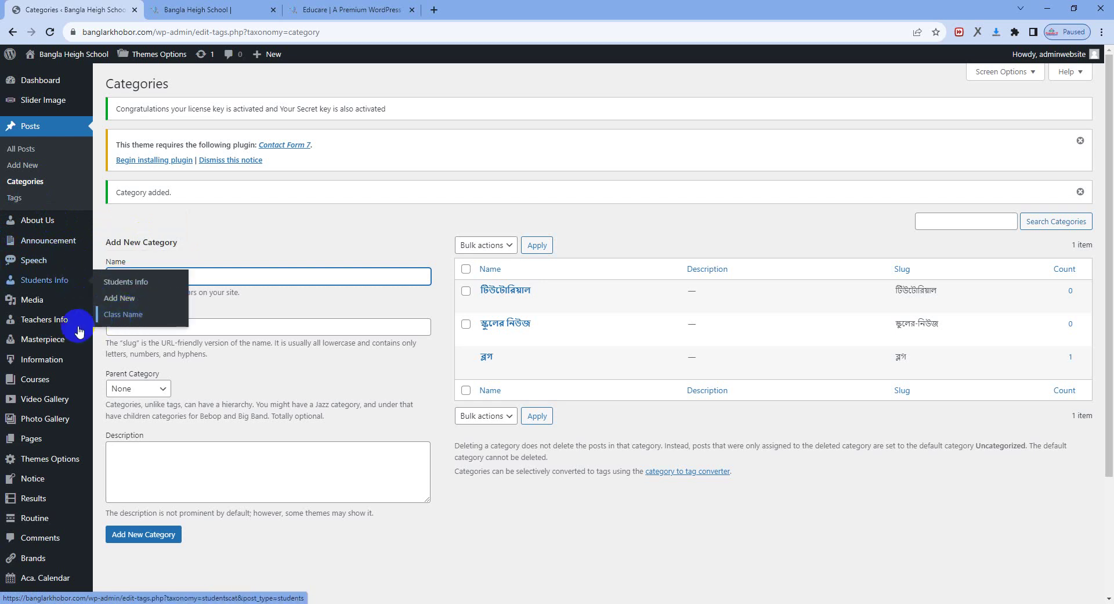
{"action": "mouse_move", "coordinate": [58, 343]}
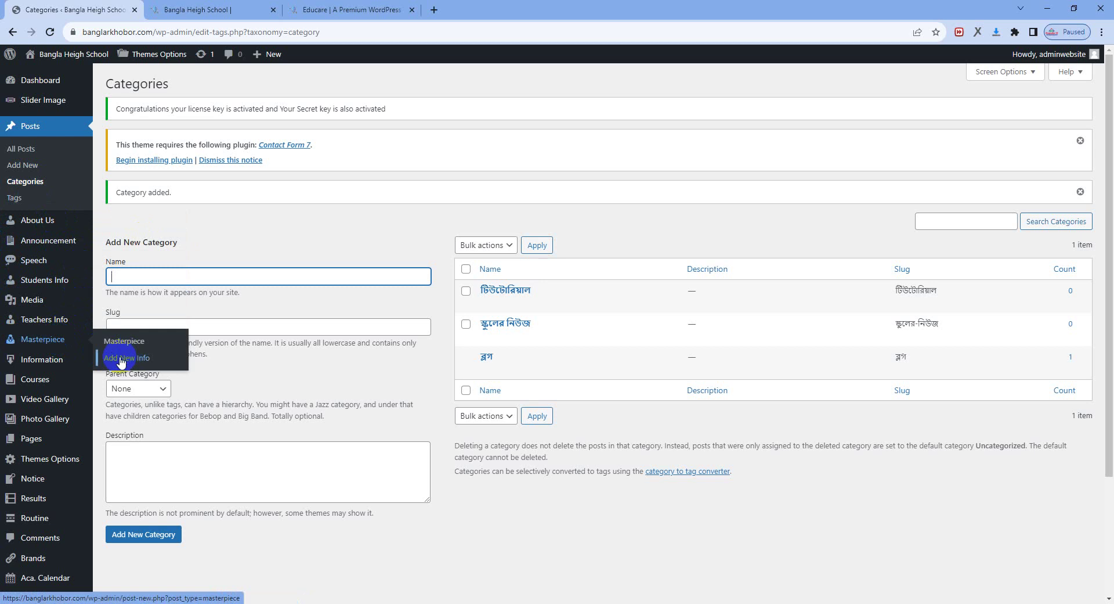
{"action": "mouse_move", "coordinate": [52, 363]}
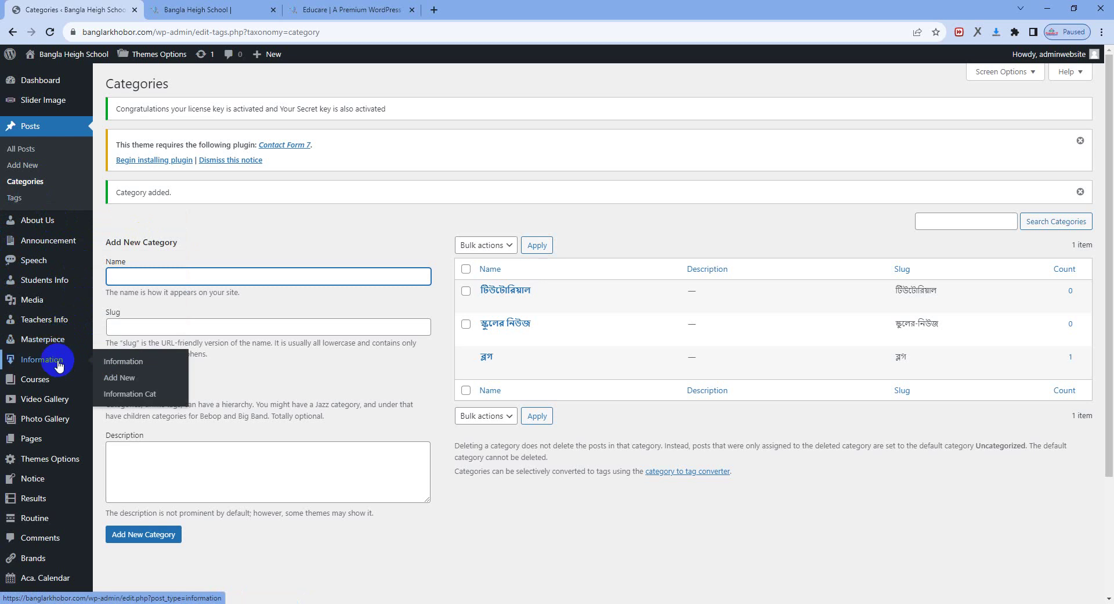
{"action": "left_click", "coordinate": [133, 395]}
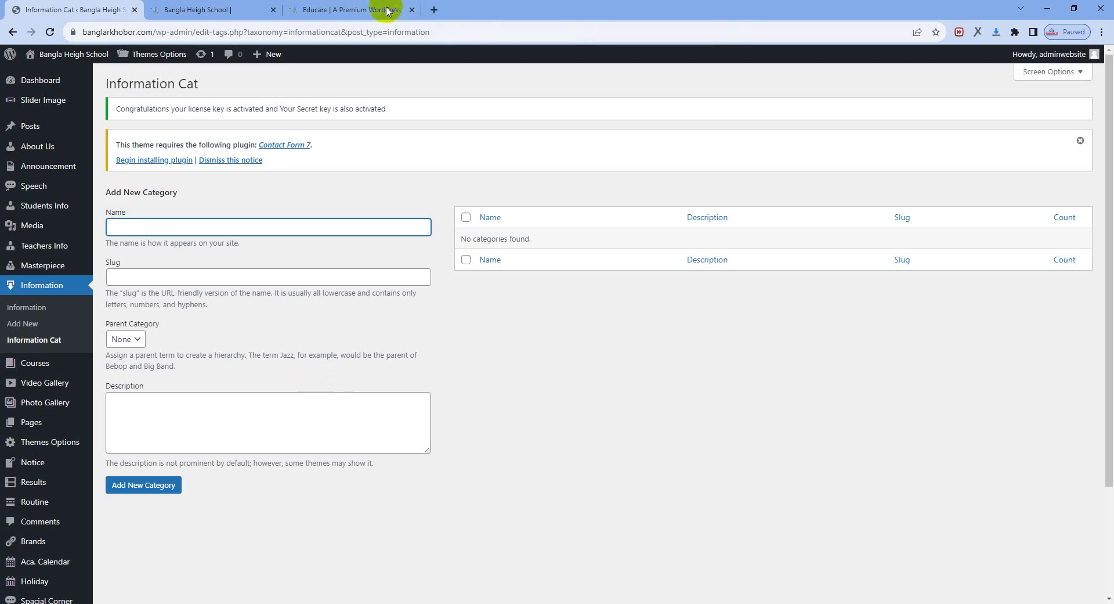
Step: Switch to the Educare demo site and load the E-School theme demo at themesbazar.net/eschool instead
{"action": "left_click", "coordinate": [369, 11]}
{"action": "left_click", "coordinate": [164, 32]}
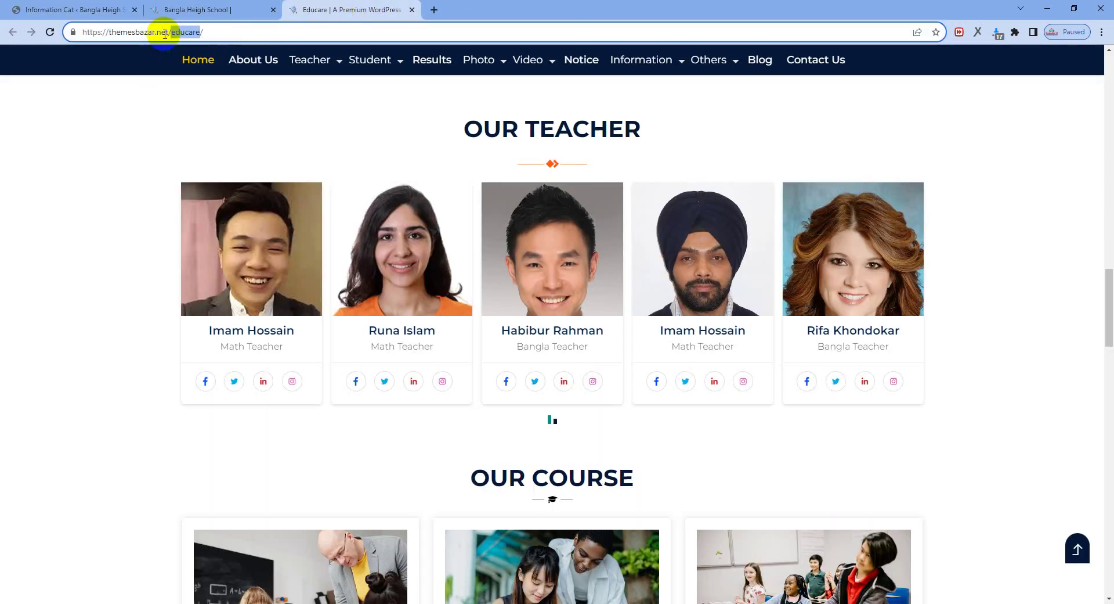
{"action": "double_click", "coordinate": [185, 33]}
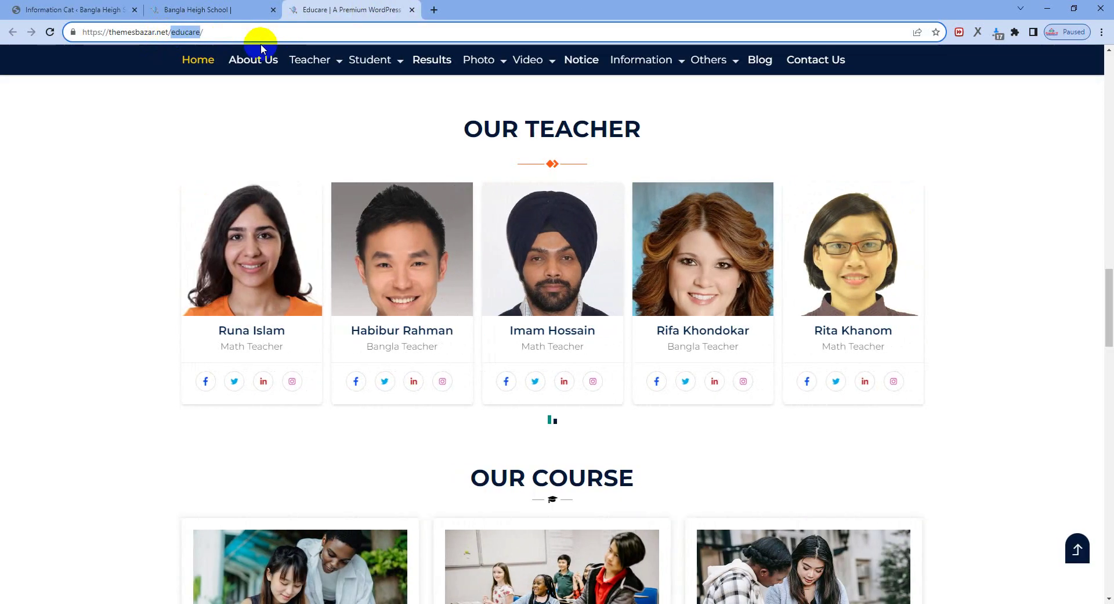
{"action": "type", "text": "ৃ"}
{"action": "key", "text": "BackSpace"}
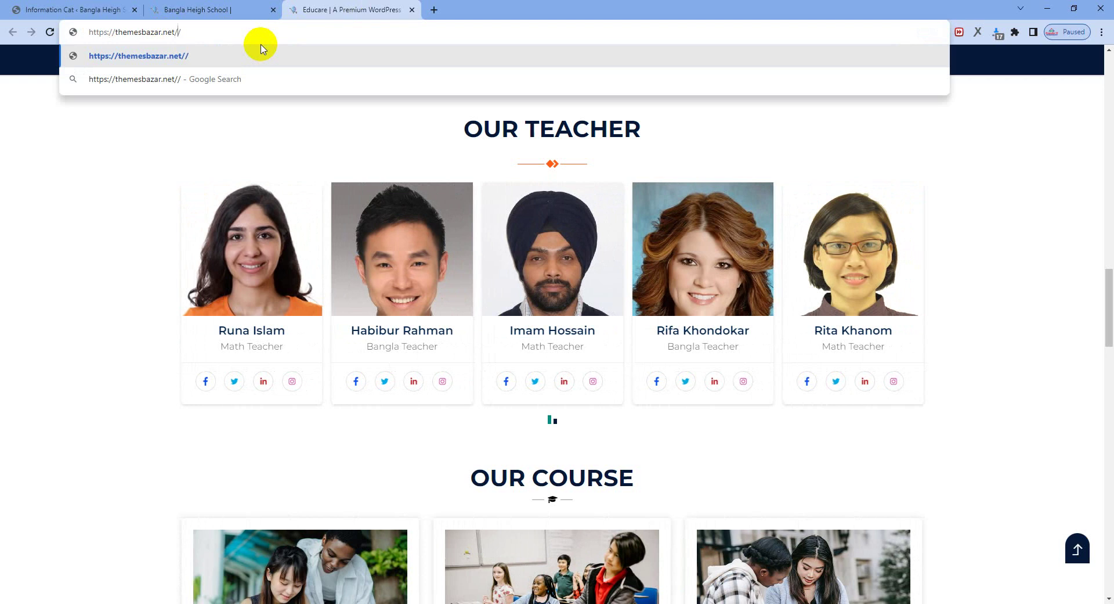
{"action": "type", "text": "eschool"}
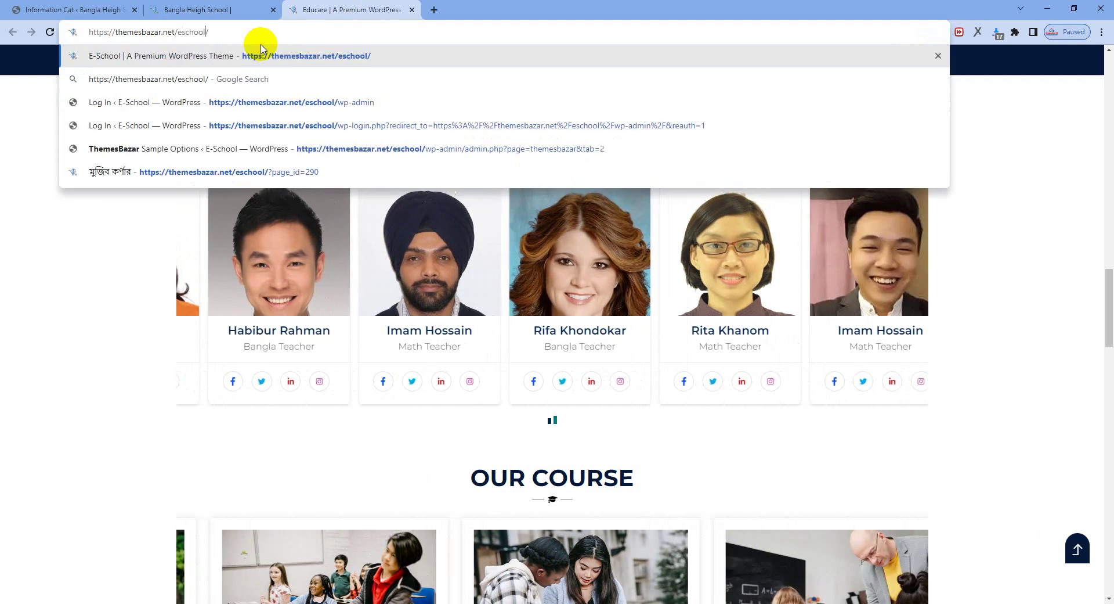
{"action": "key", "text": "Return"}
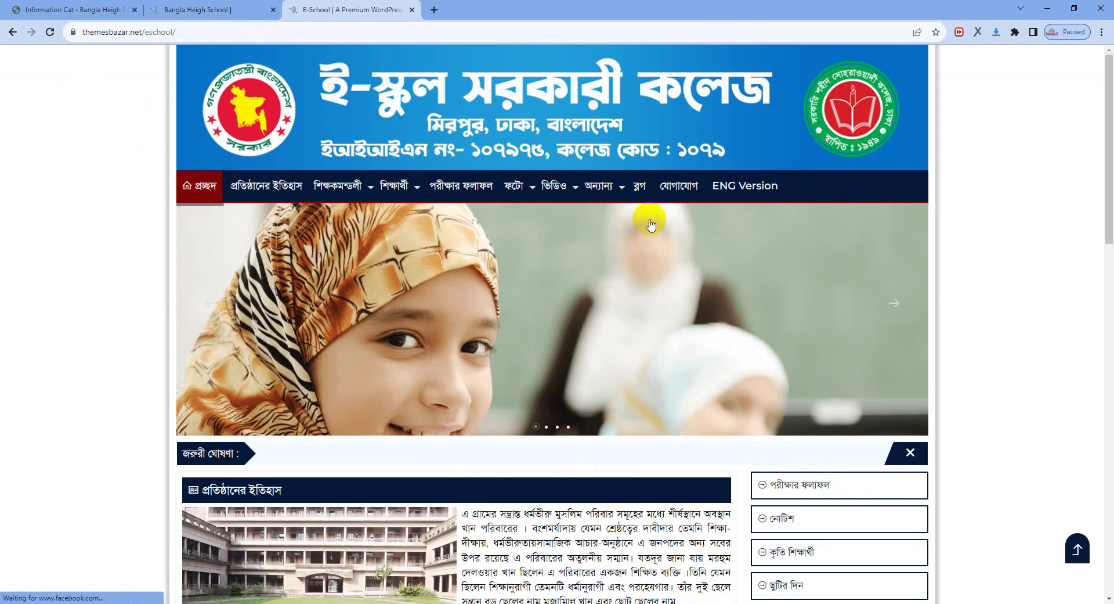
Step: Open the demo's ডাউনলোড page from সকল তথ্য under অন্যান্য and examine its list of entries
{"action": "mouse_move", "coordinate": [599, 185]}
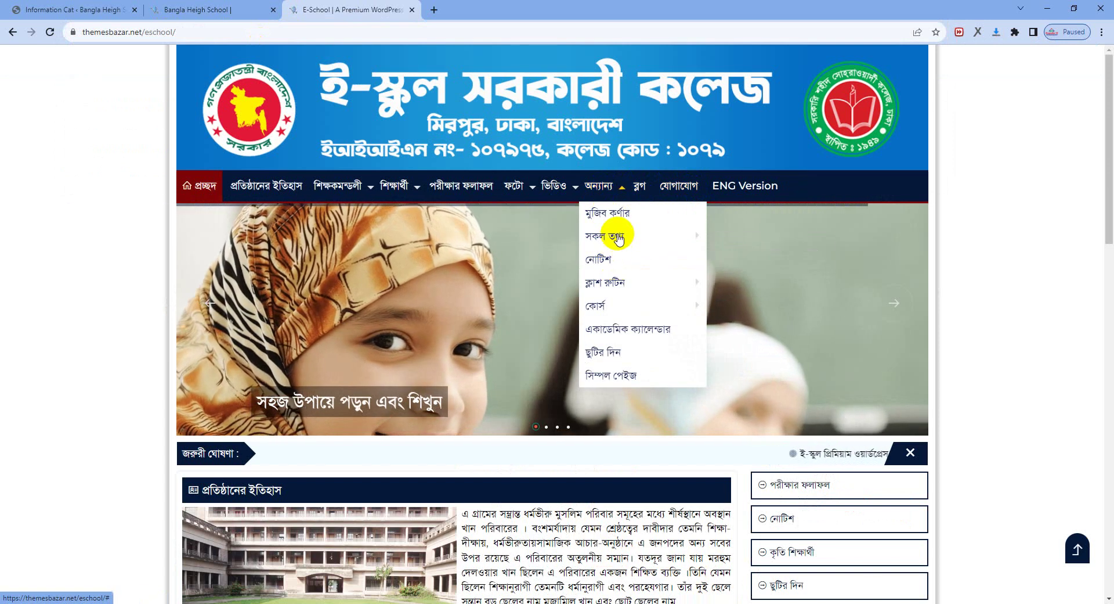
{"action": "mouse_move", "coordinate": [619, 238]}
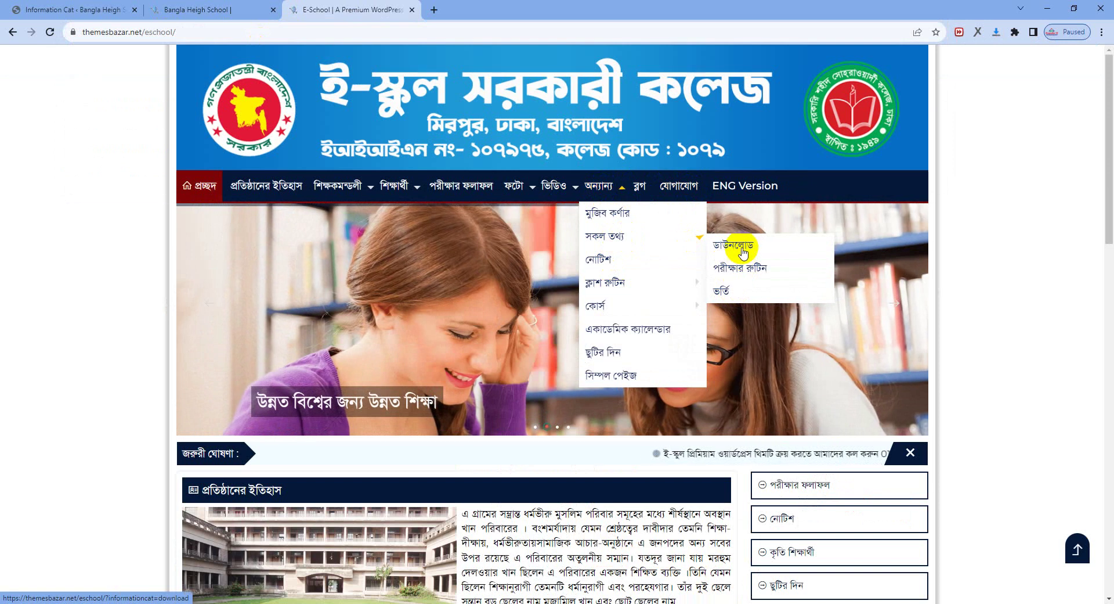
{"action": "left_click", "coordinate": [744, 252]}
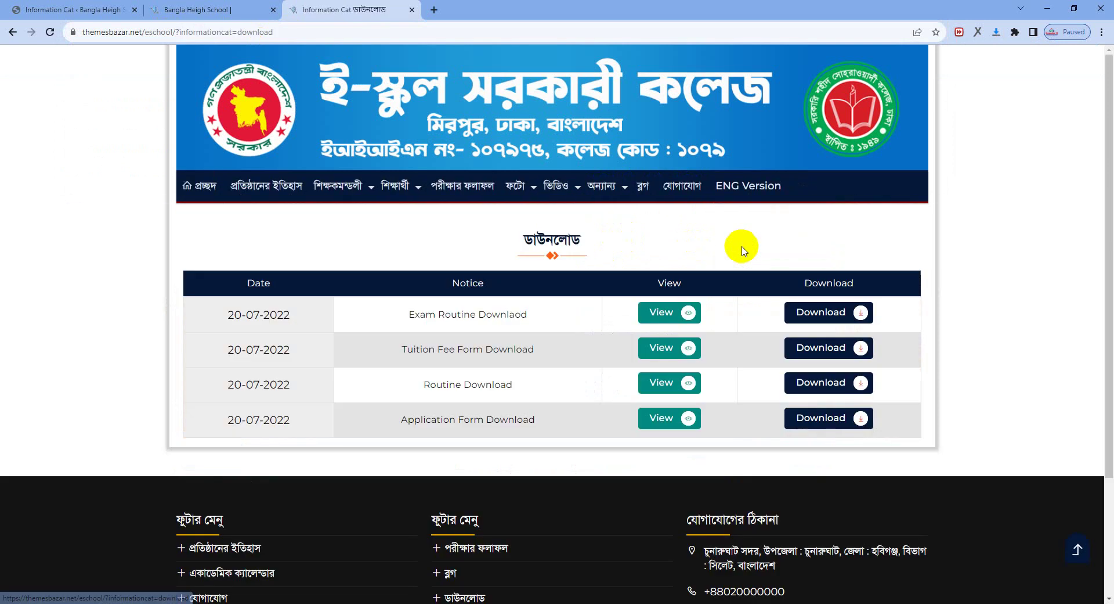
{"action": "left_click_drag", "start_coordinate": [228, 315], "coordinate": [567, 323]}
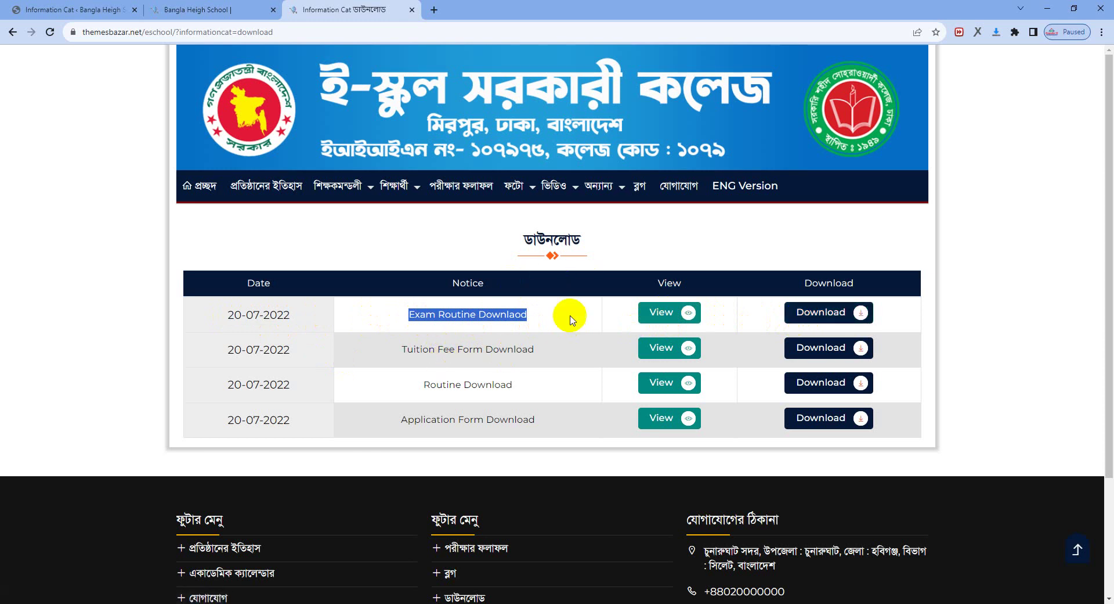
Step: Return to the site's Information Cat page and try to add a category named ডাউনলোড
{"action": "left_click", "coordinate": [75, 9]}
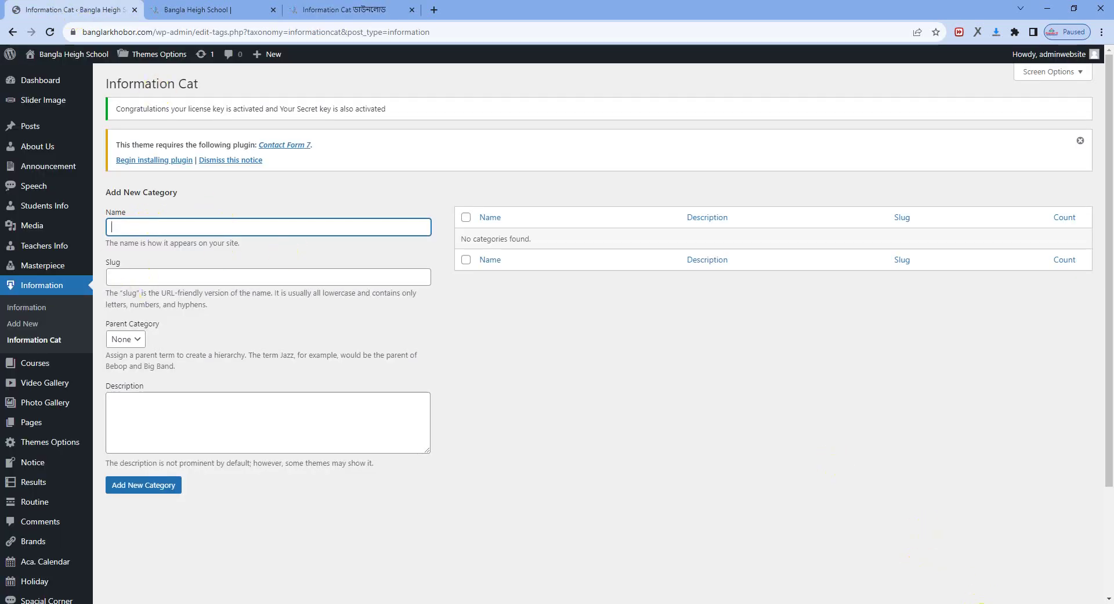
{"action": "left_click", "coordinate": [986, 601]}
{"action": "right_click", "coordinate": [985, 593]}
{"action": "left_click", "coordinate": [945, 504]}
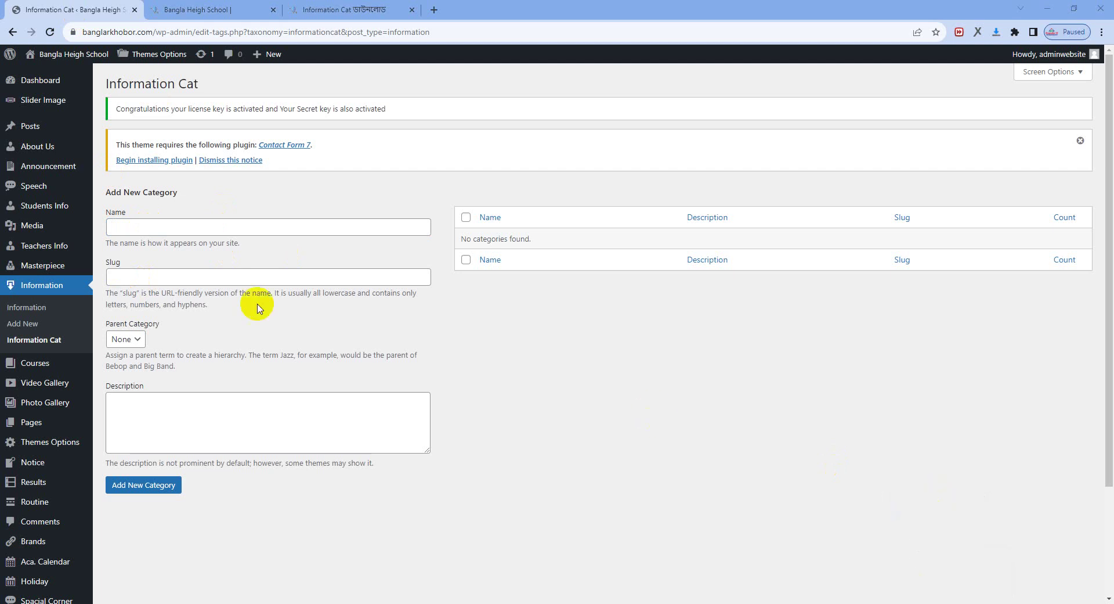
{"action": "left_click", "coordinate": [179, 231]}
{"action": "type", "text": "ড"}
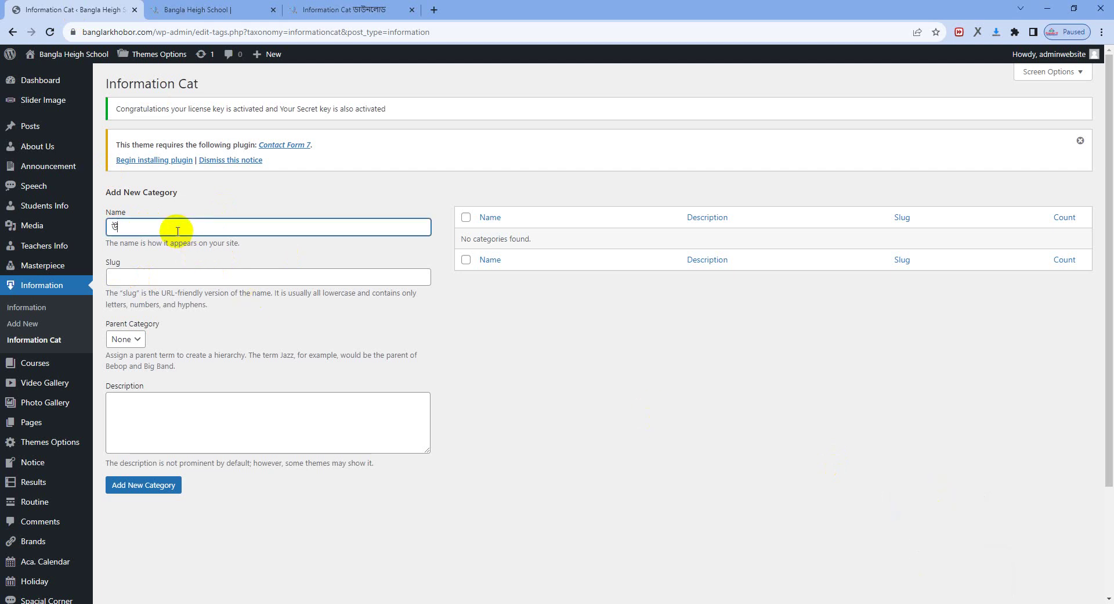
{"action": "type", "text": "াউনলোড"}
{"action": "key", "text": "Return"}
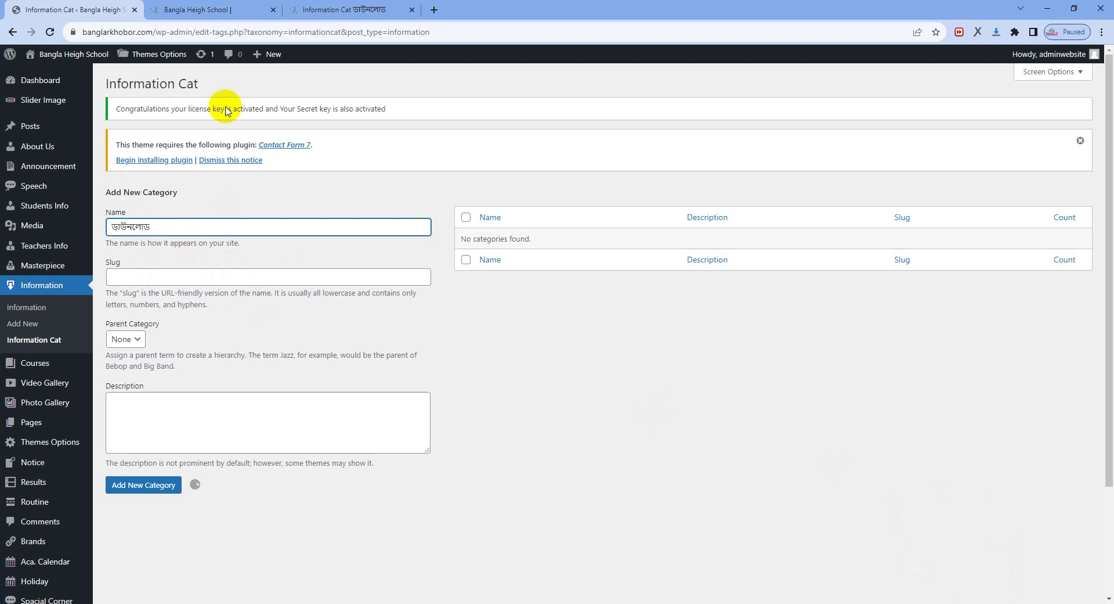
Step: Check the demo's সকল তথ্য submenu, and add the information category ডাউনলোড on the reloaded Information Cat page
{"action": "left_click", "coordinate": [325, 9]}
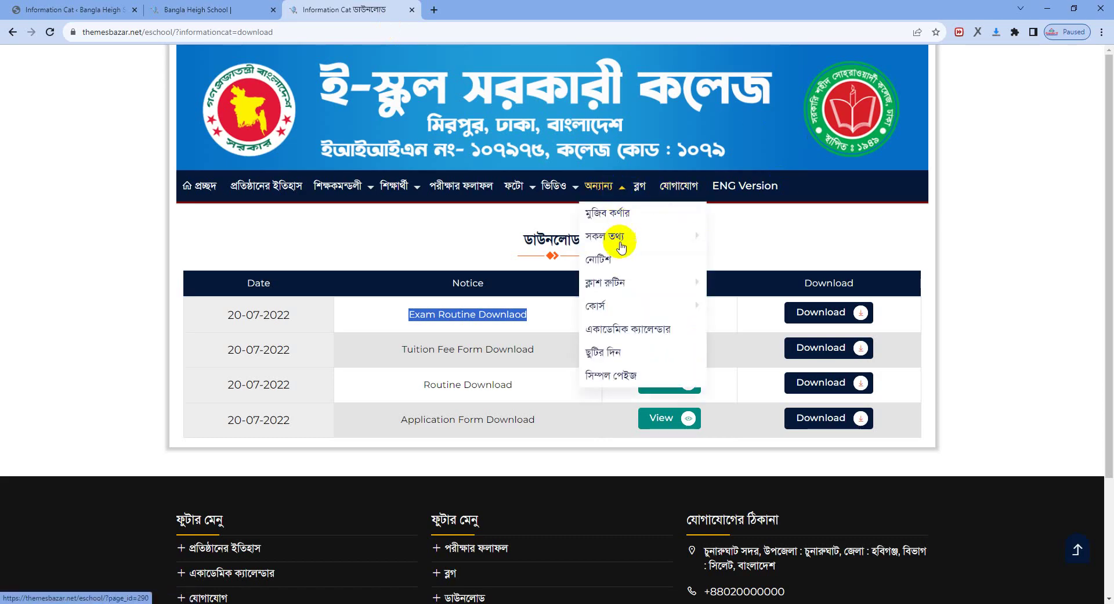
{"action": "mouse_move", "coordinate": [626, 235]}
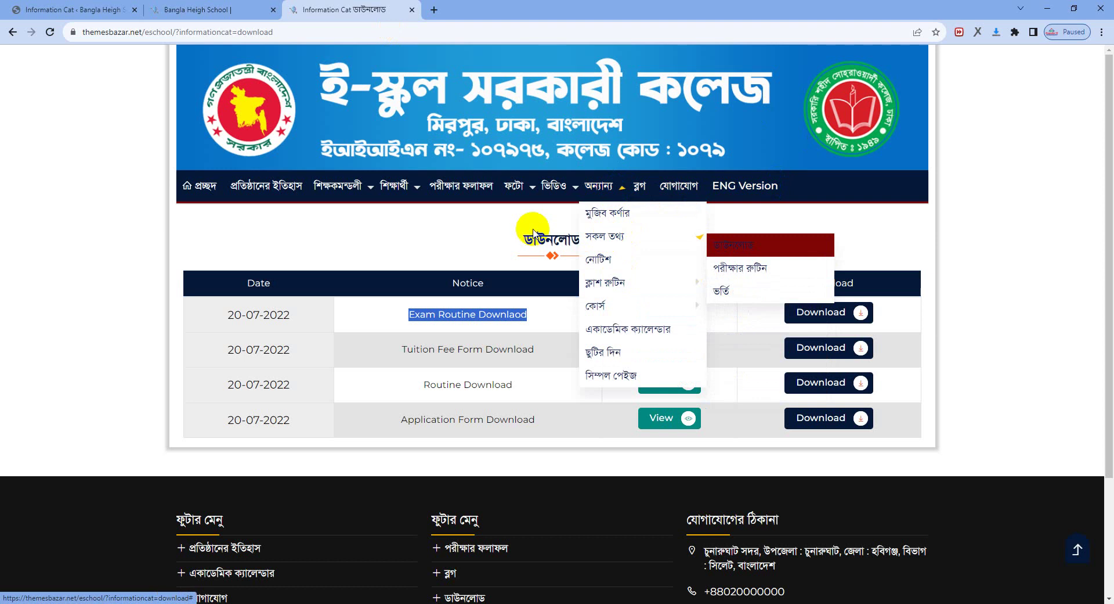
{"action": "left_click", "coordinate": [74, 10]}
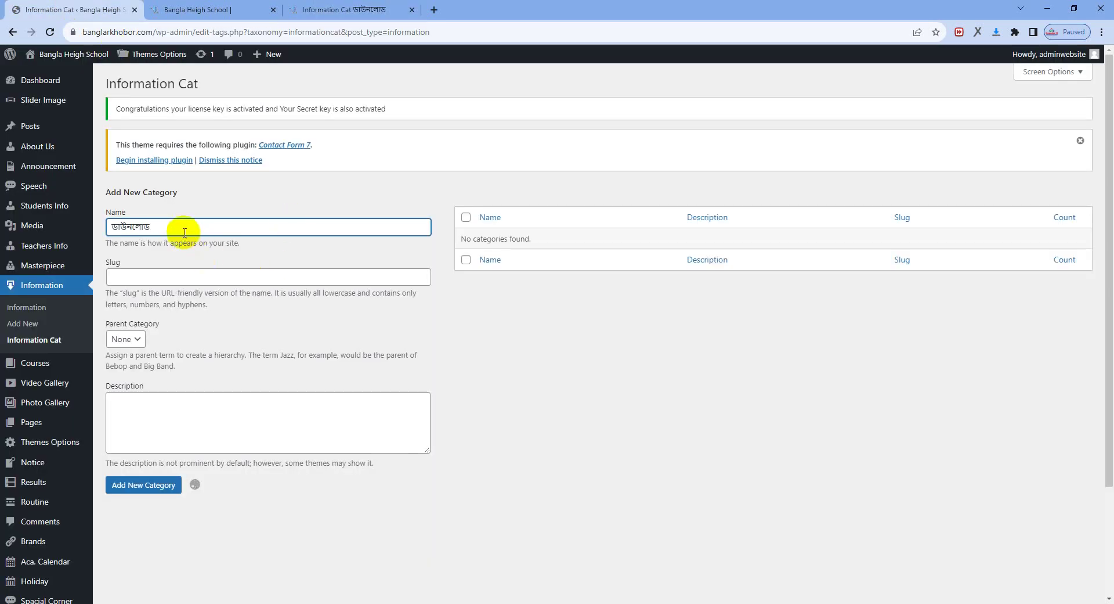
{"action": "left_click", "coordinate": [50, 32]}
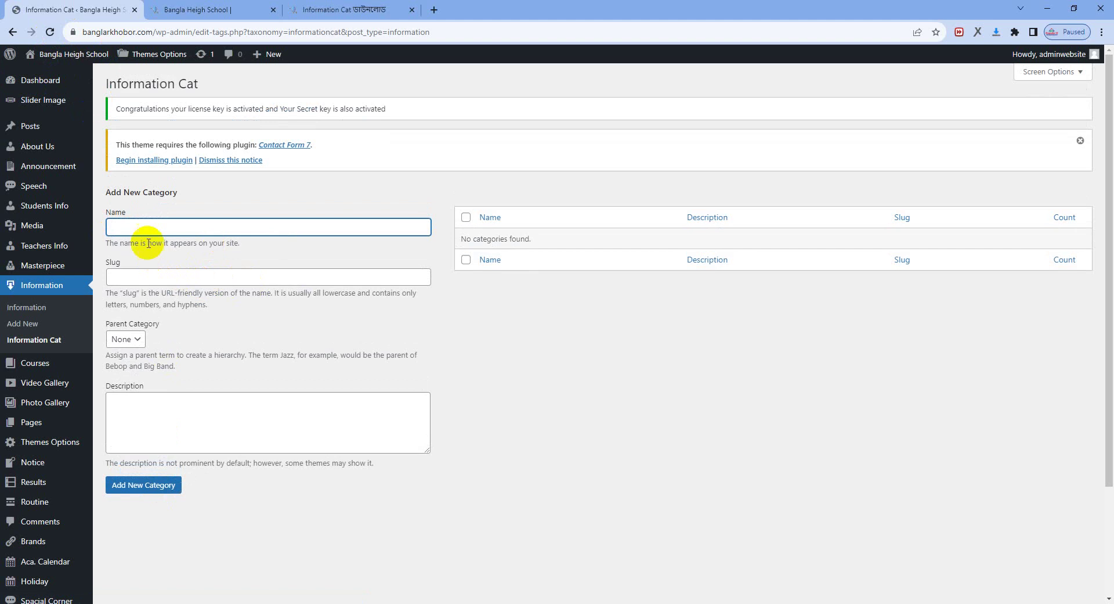
{"action": "type", "text": "ডাউনলোড"}
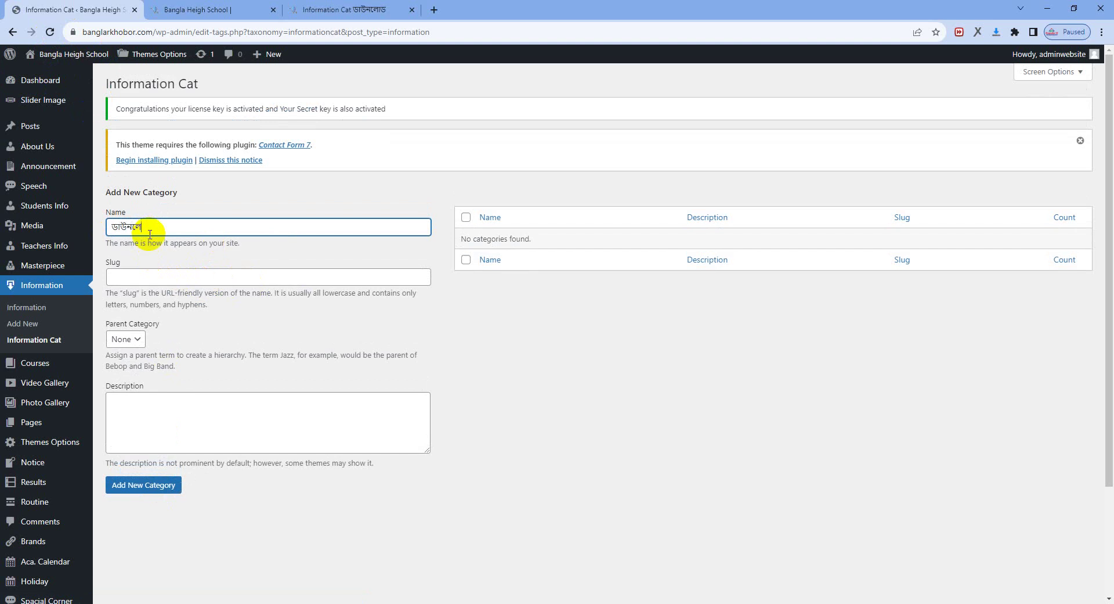
{"action": "key", "text": "Return"}
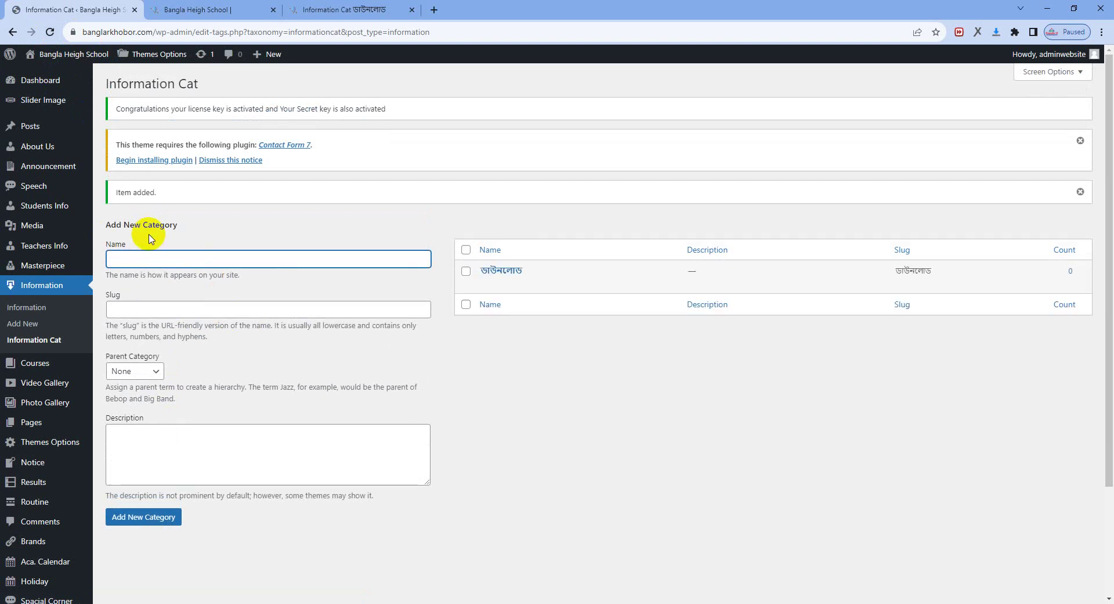
Step: Add two more information categories named পরীক্ষার রুটিন and ভর্তি সংক্রান্ত
{"action": "type", "text": "পরী"}
{"action": "type", "text": "ক্ষআ"}
{"action": "type", "text": "র রুটিন"}
{"action": "key", "text": "Return"}
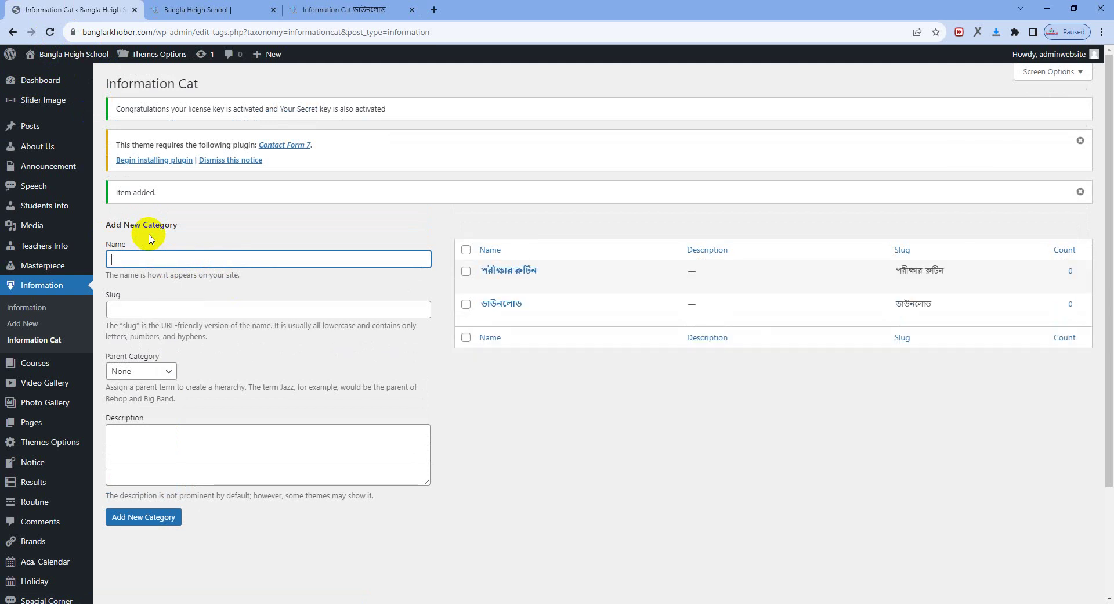
{"action": "type", "text": "ভর্তি সংক্রান্ত"}
{"action": "key", "text": "Return"}
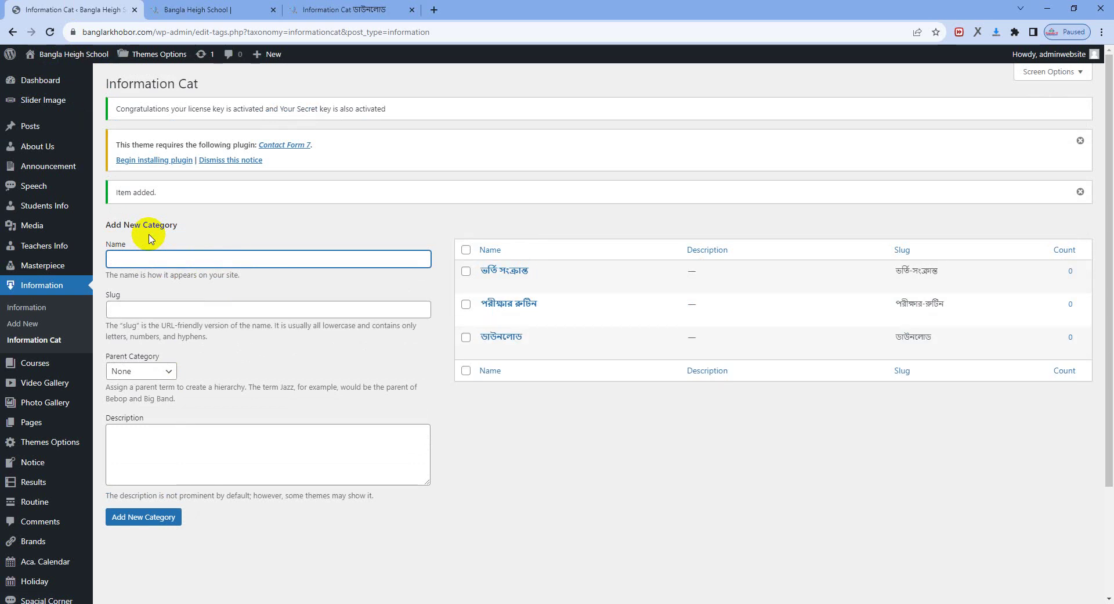
Step: Open the Courses Cat page and try to add a category named সঙ্গীত, declining the incoming WhatsApp call
{"action": "mouse_move", "coordinate": [37, 366]}
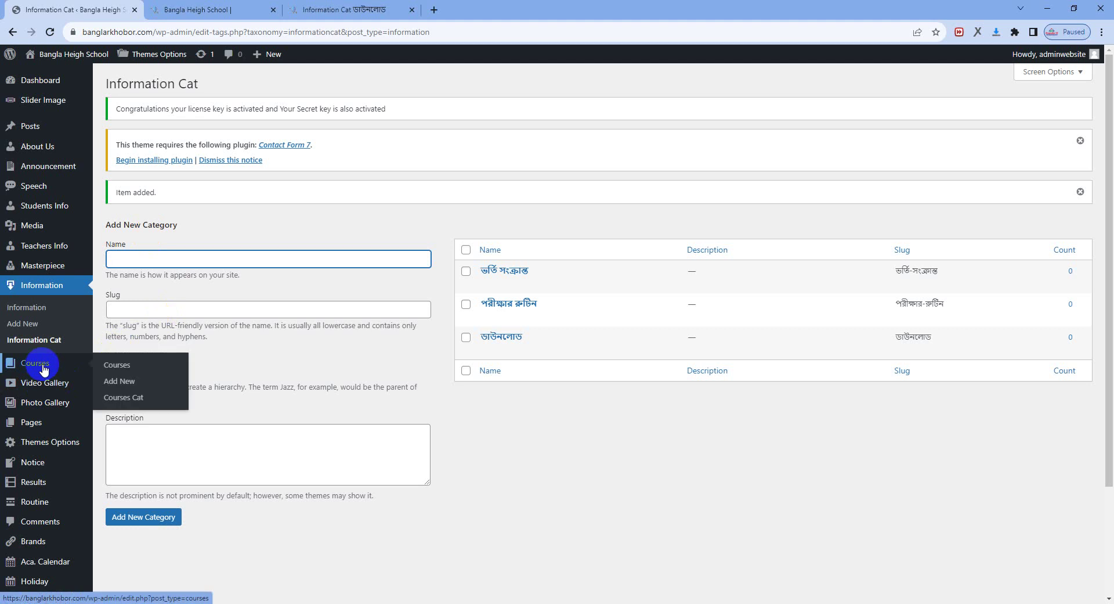
{"action": "left_click", "coordinate": [129, 399]}
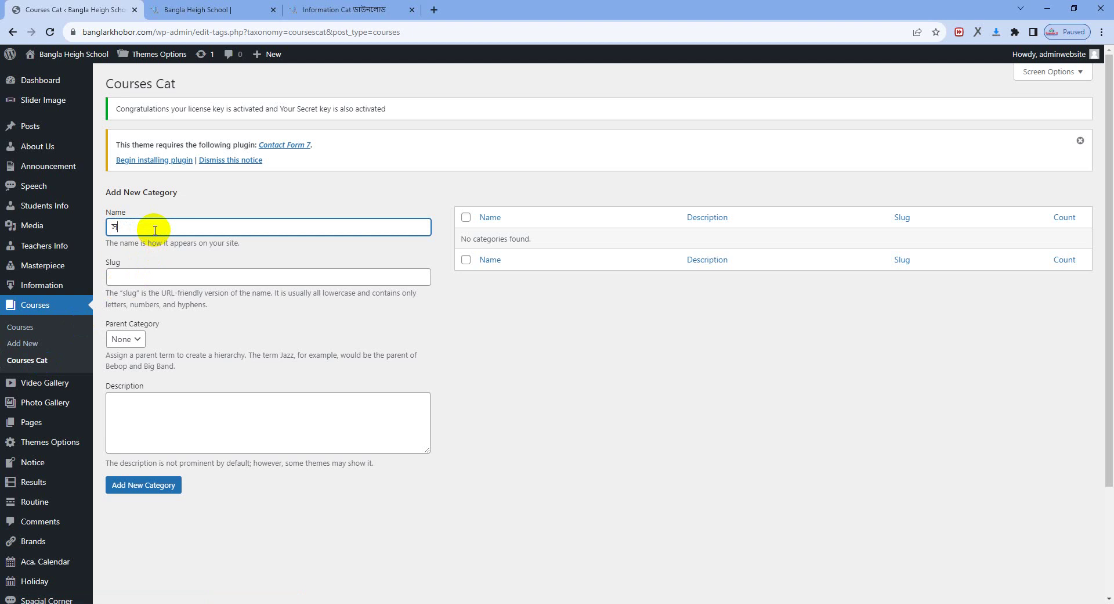
{"action": "key", "text": "Return"}
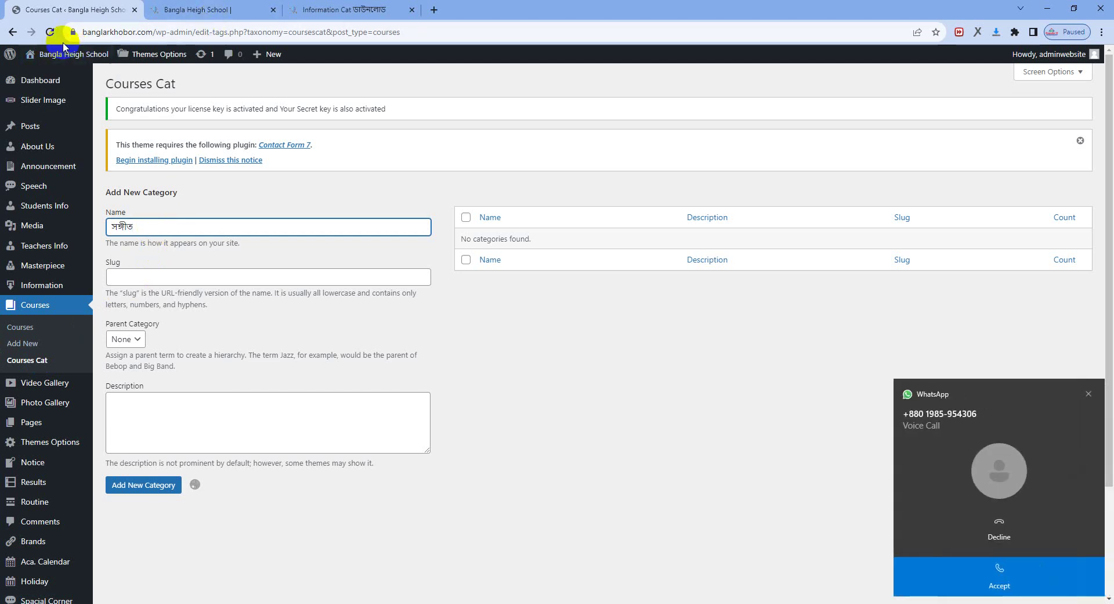
{"action": "left_click", "coordinate": [1008, 536]}
{"action": "left_click", "coordinate": [155, 229]}
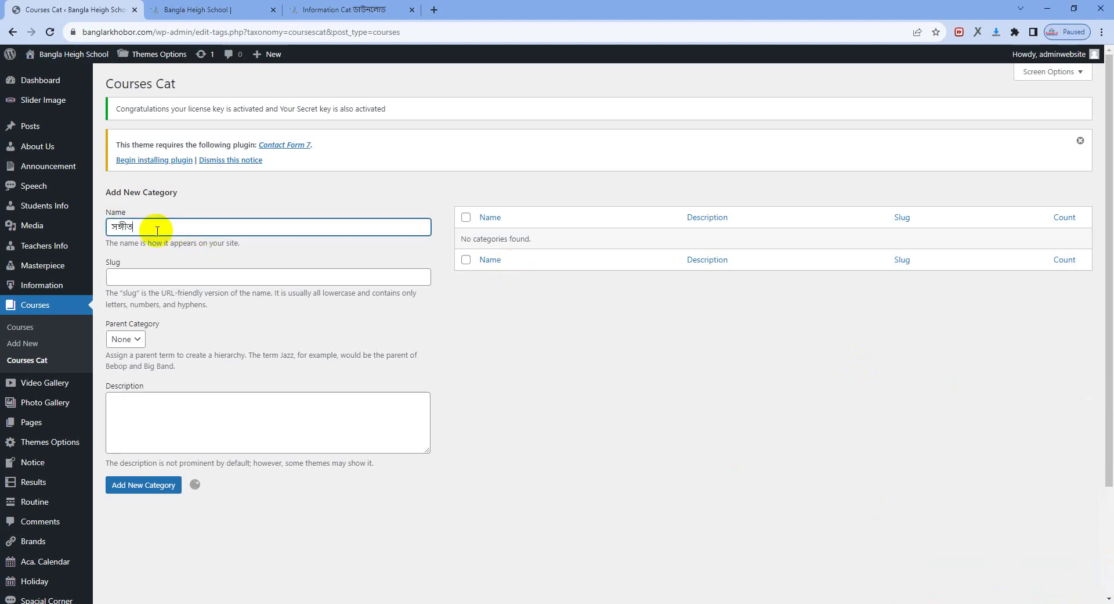
Step: Reload the Courses Cat page and add two course categories named সঙ্গীত and স্পীকিং ইংলিশ
{"action": "left_click", "coordinate": [50, 32]}
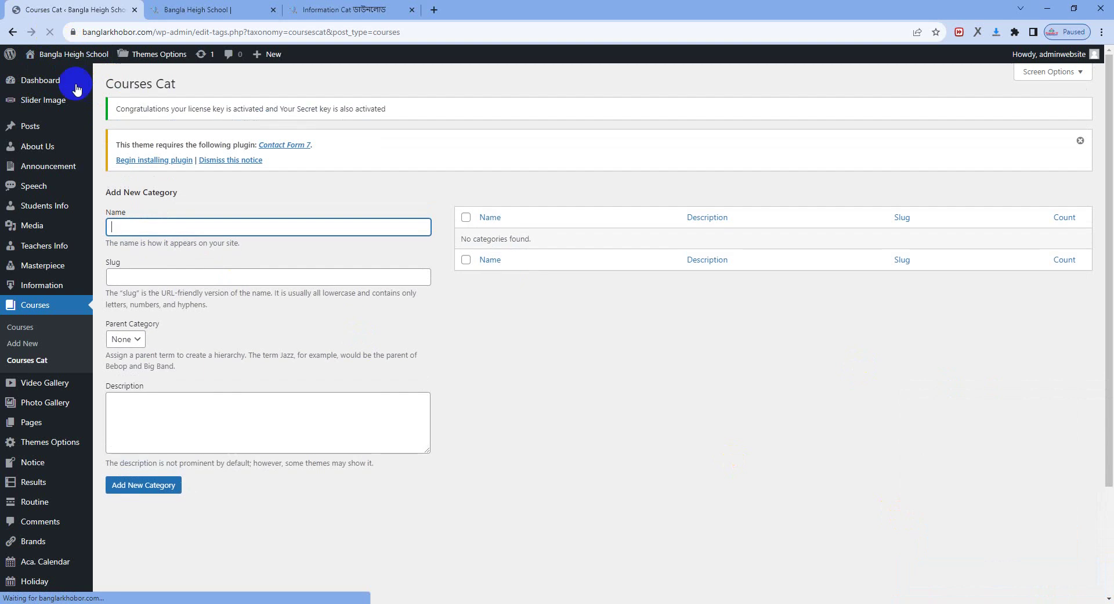
{"action": "type", "text": "সঙ্গীত"}
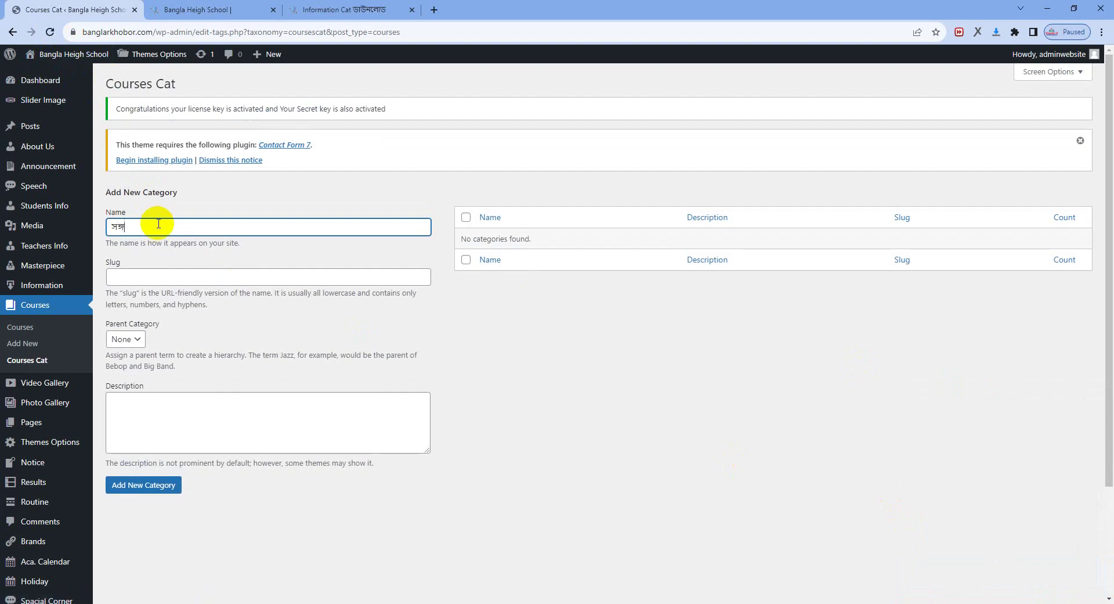
{"action": "key", "text": "Return"}
{"action": "type", "text": "স্পীকিং ই"}
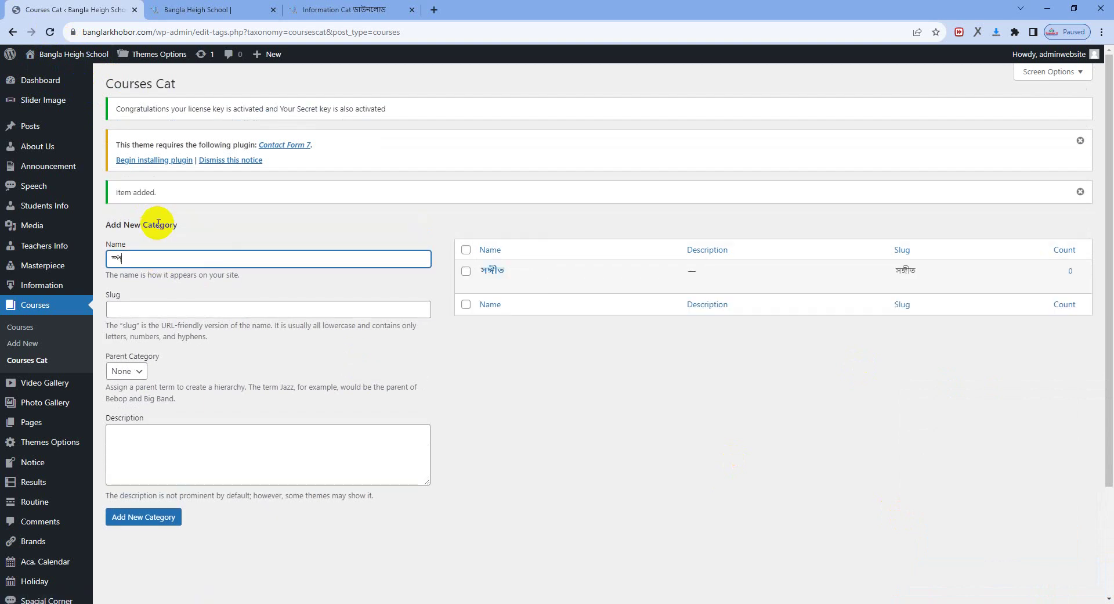
{"action": "type", "text": "ংলিশ"}
{"action": "key", "text": "Return"}
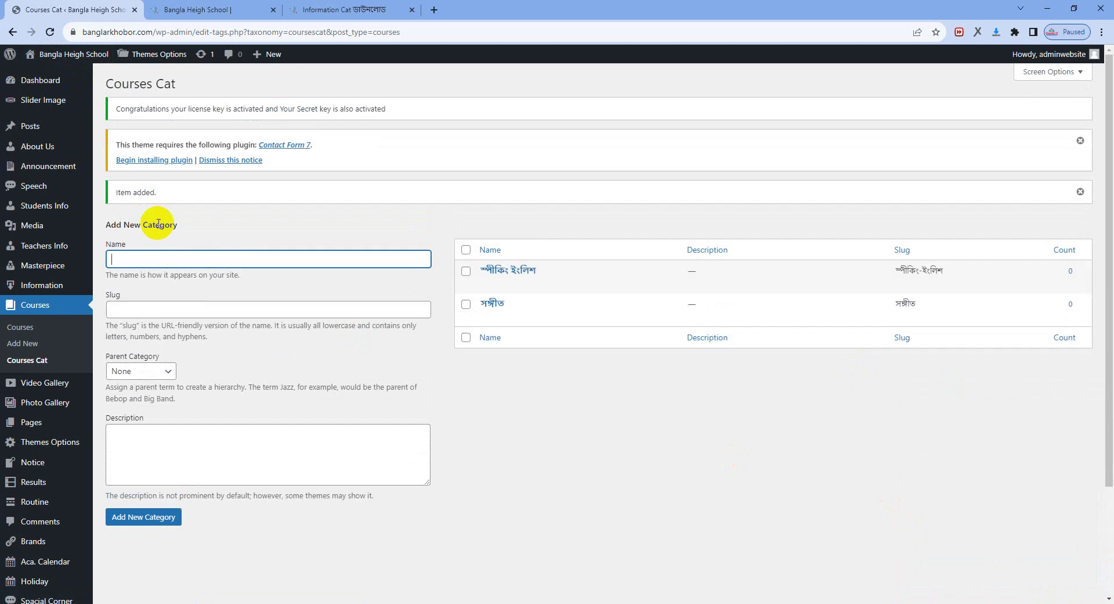
Step: Add a third course category named কম্পিউটার ট্রেনিং
{"action": "type", "text": "কম্পিউটার"}
{"action": "type", "text": "ার"}
{"action": "type", "text": " টে"}
{"action": "type", "text": "্রেনি"}
{"action": "type", "text": "ং"}
{"action": "key", "text": "Return"}
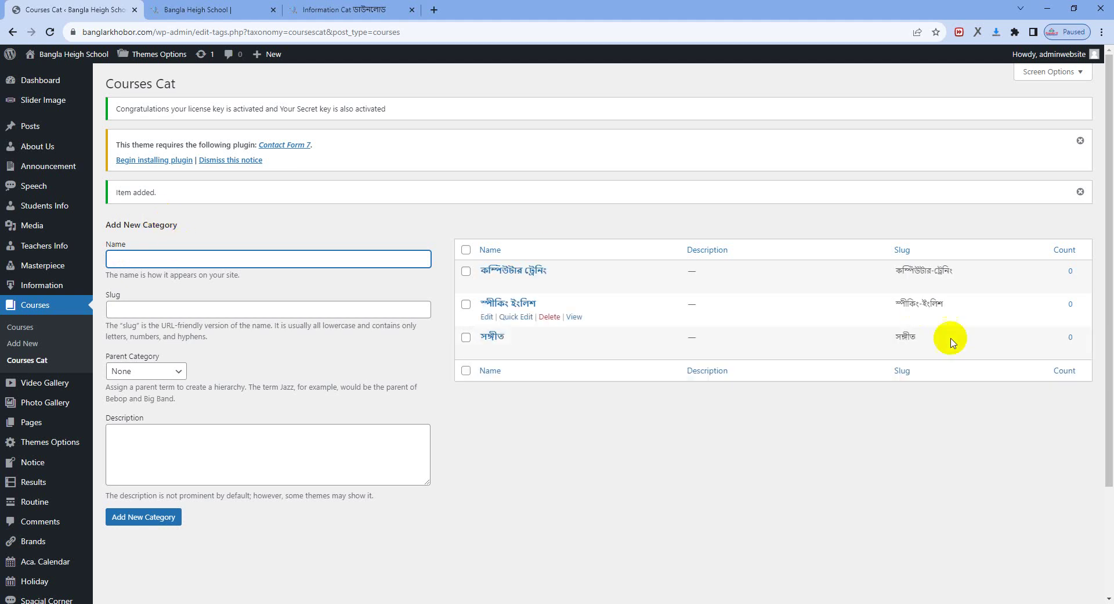
Step: Open the Video Categories page of the Video Gallery, add a category named ভিডিও গ্যালারী, and dismiss the WhatsApp notification
{"action": "mouse_move", "coordinate": [61, 391]}
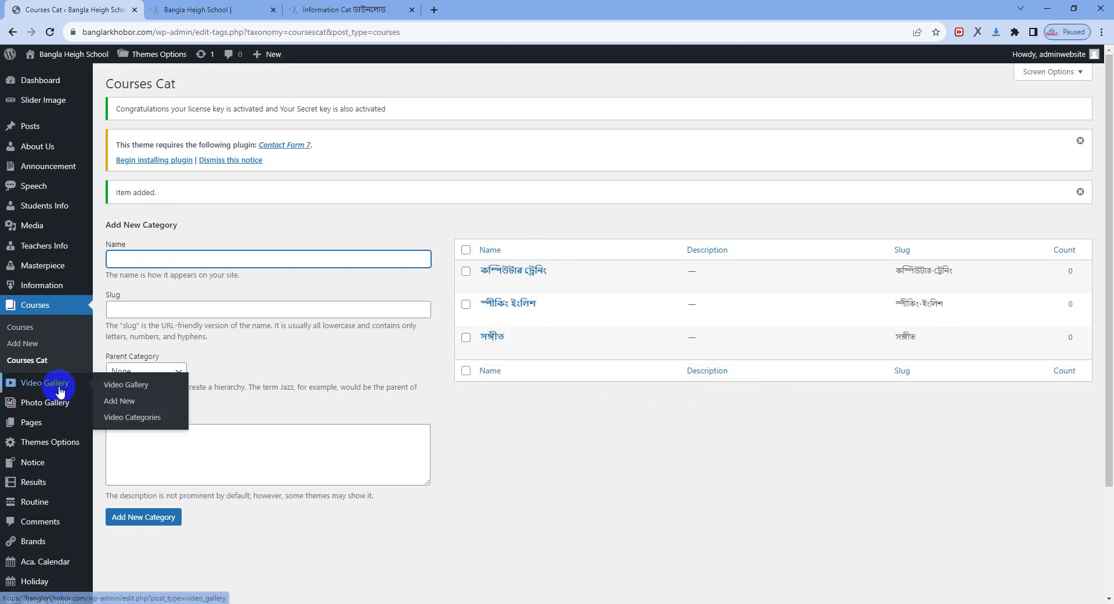
{"action": "left_click", "coordinate": [133, 416]}
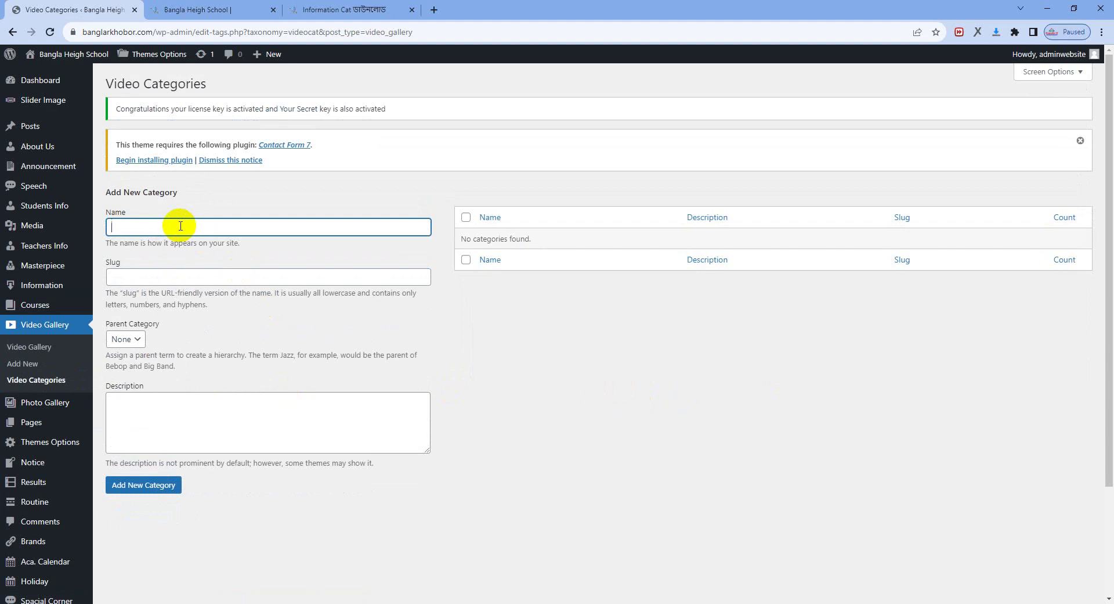
{"action": "type", "text": "arti"}
{"action": "key", "text": "BackSpace"}
{"action": "key", "text": "BackSpace"}
{"action": "key", "text": "BackSpace"}
{"action": "key", "text": "BackSpace"}
{"action": "type", "text": "ভিডিও গ্যালারী"}
{"action": "key", "text": "Return"}
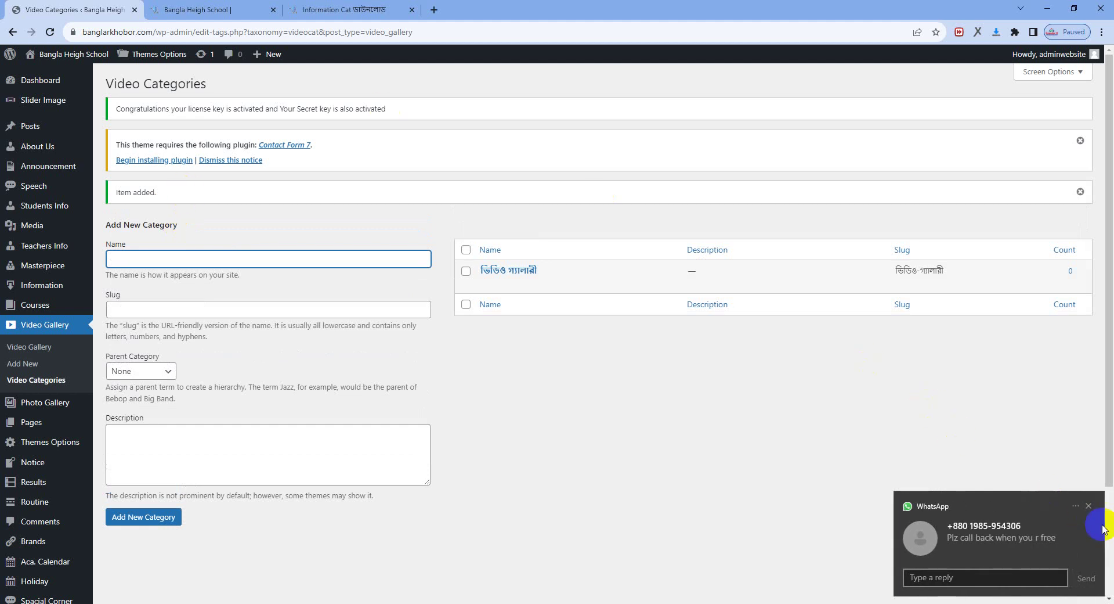
{"action": "left_click", "coordinate": [1089, 505]}
Step: Add a second video category named পিকনিক ভিডিও, reloading the Video Categories page for another attempt
{"action": "mouse_move", "coordinate": [525, 282]}
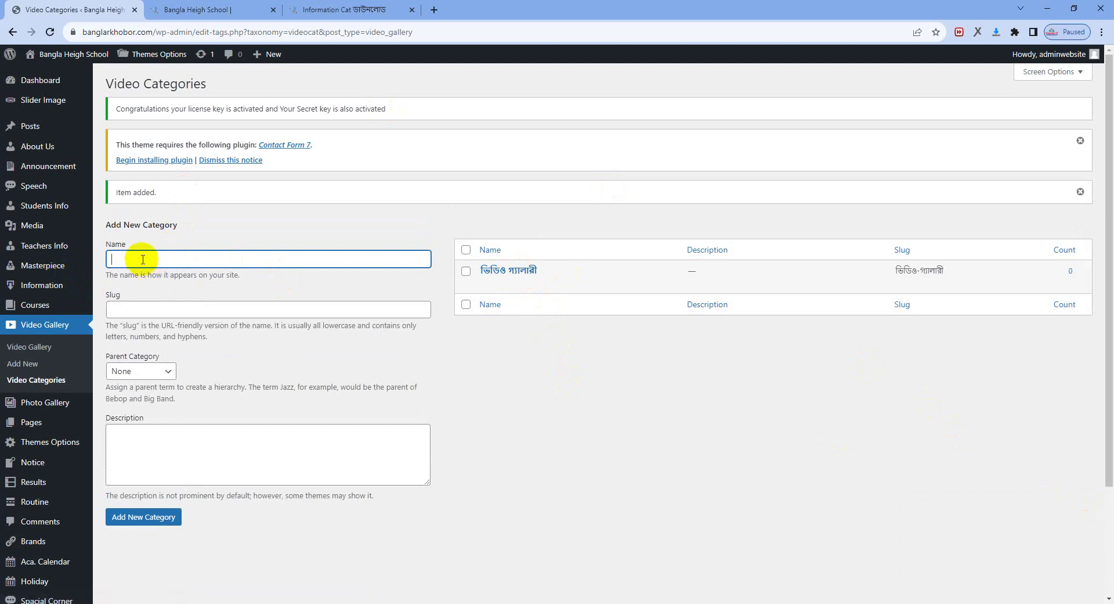
{"action": "type", "text": "পিকনিকভিডিও"}
{"action": "key", "text": "Return"}
{"action": "left_click", "coordinate": [50, 32]}
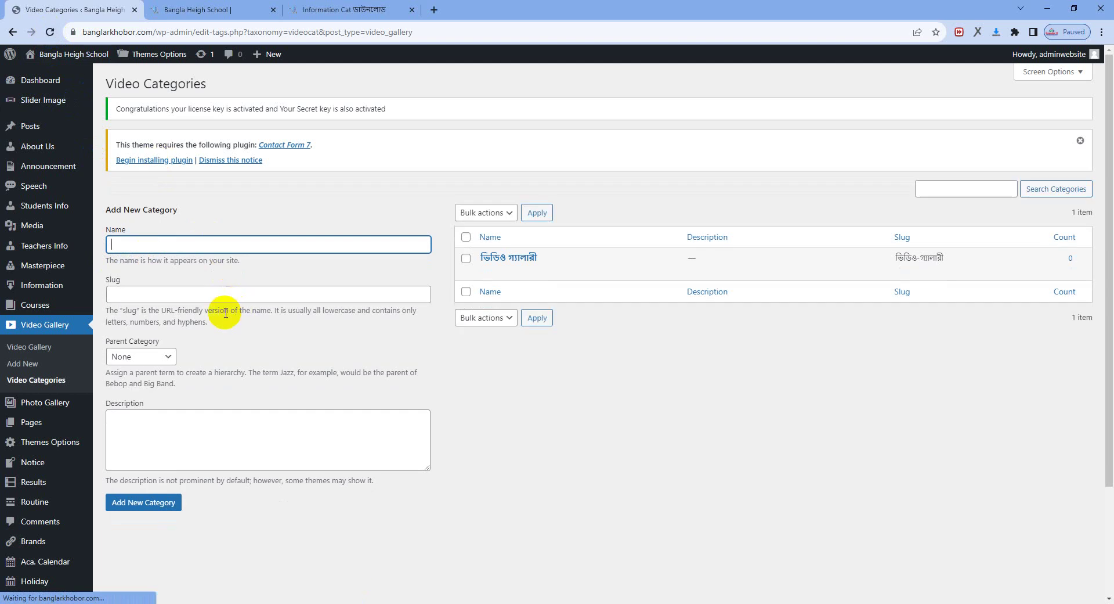
{"action": "left_click", "coordinate": [138, 245]}
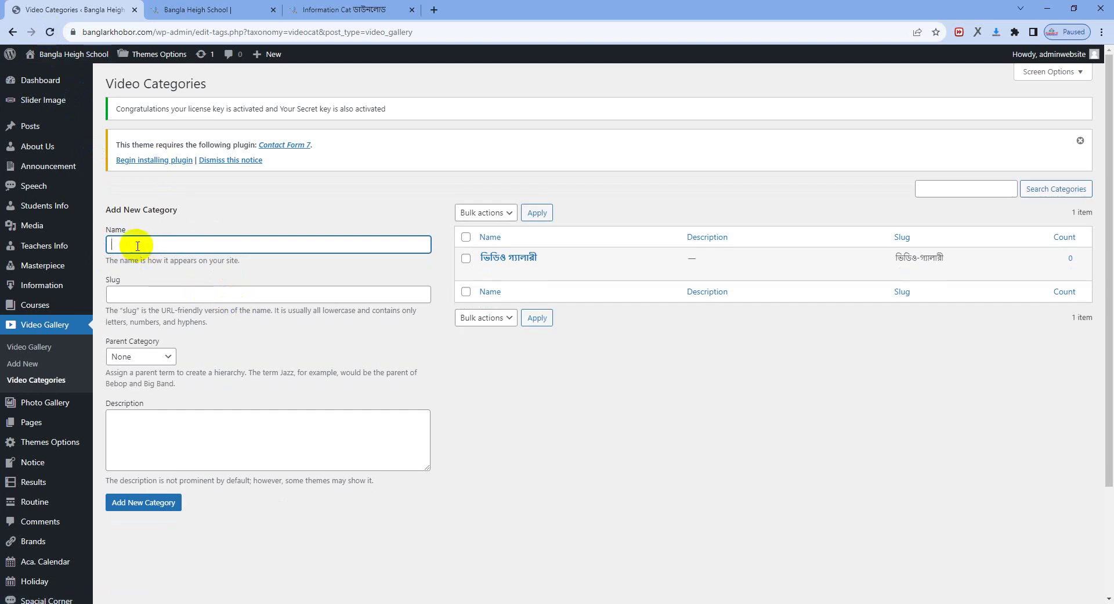
{"action": "type", "text": "পিকনিক ভিডিও"}
{"action": "key", "text": "Return"}
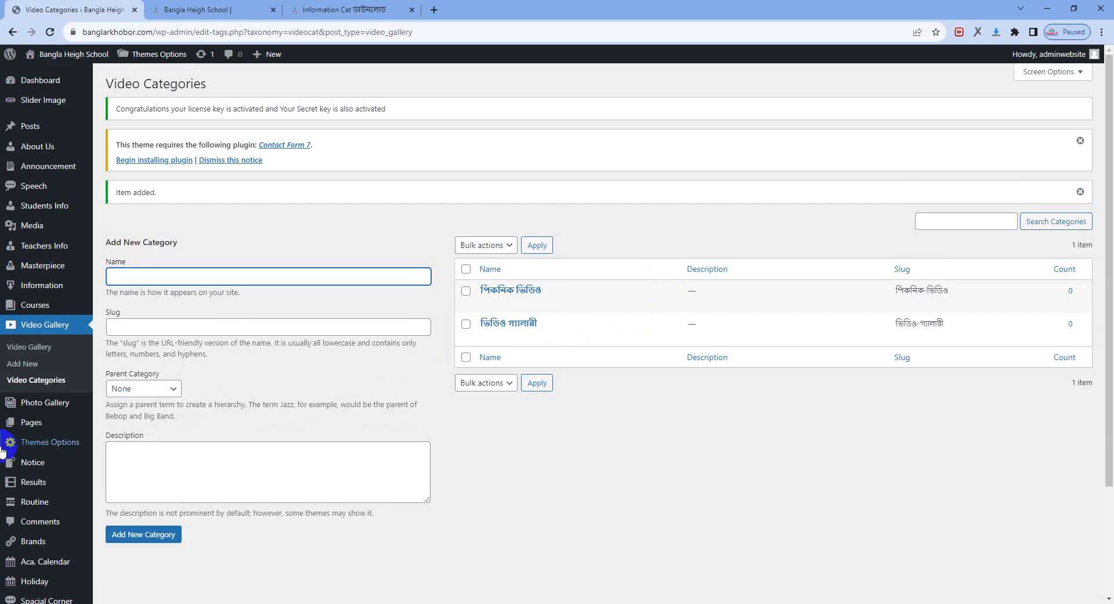
Step: Open the Photo Categories page of the Photo Gallery and add a category named ফটোগ্যালারী
{"action": "left_click", "coordinate": [50, 412]}
{"action": "left_click", "coordinate": [140, 440]}
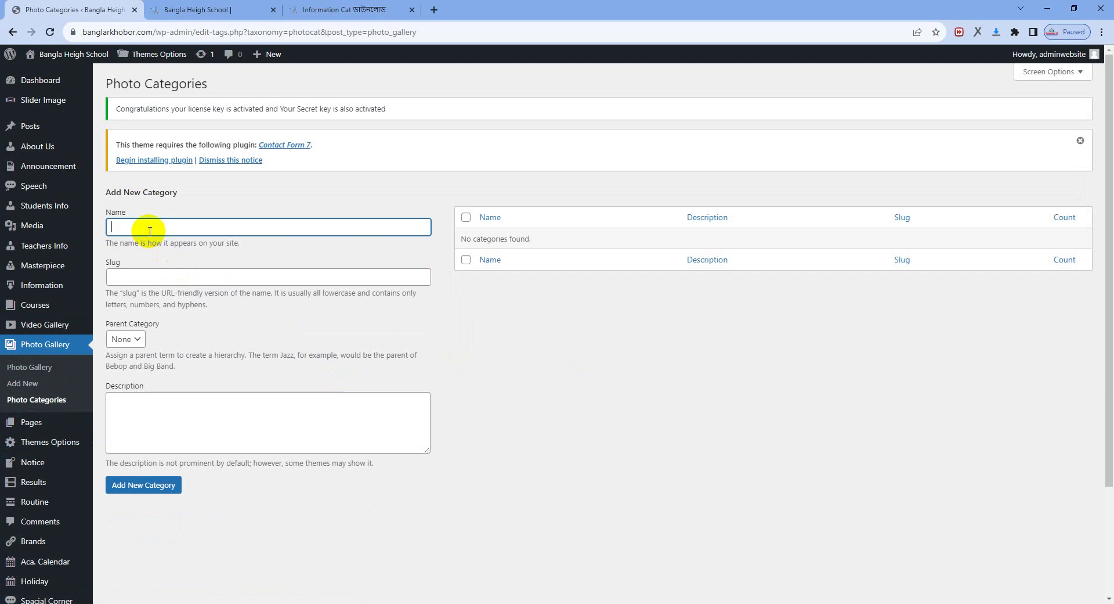
{"action": "type", "text": "ফটোগ্যালারী"}
{"action": "key", "text": "Return"}
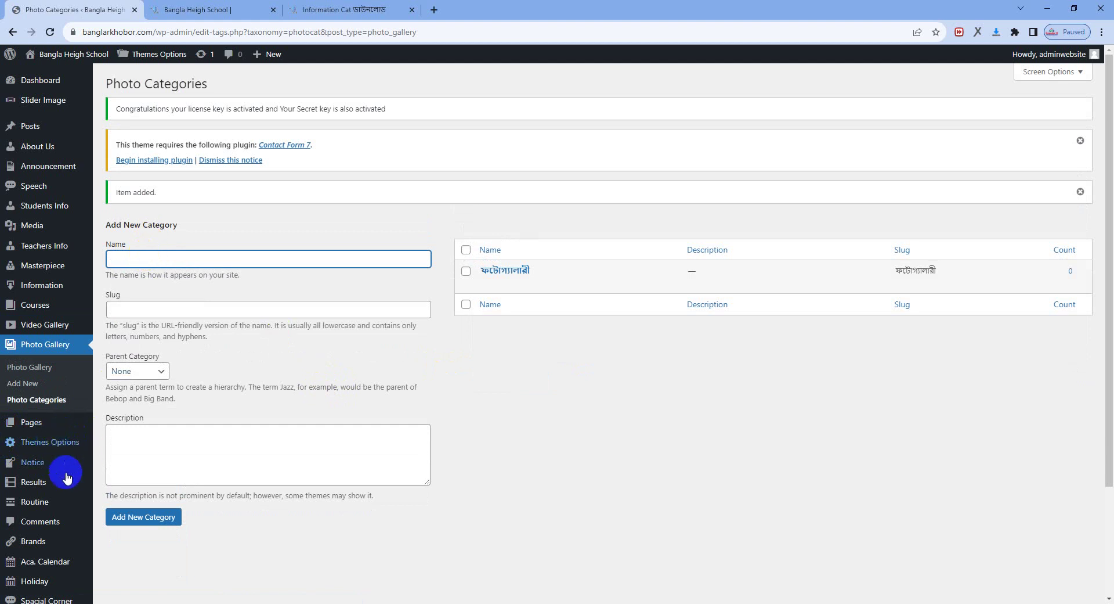
Step: Open the Routine Cat page and add a routine category named ৬ষ্ঠ শ্রেণী
{"action": "scroll", "coordinate": [67, 477], "scroll_direction": "down", "scroll_amount": 3}
{"action": "mouse_move", "coordinate": [82, 324]}
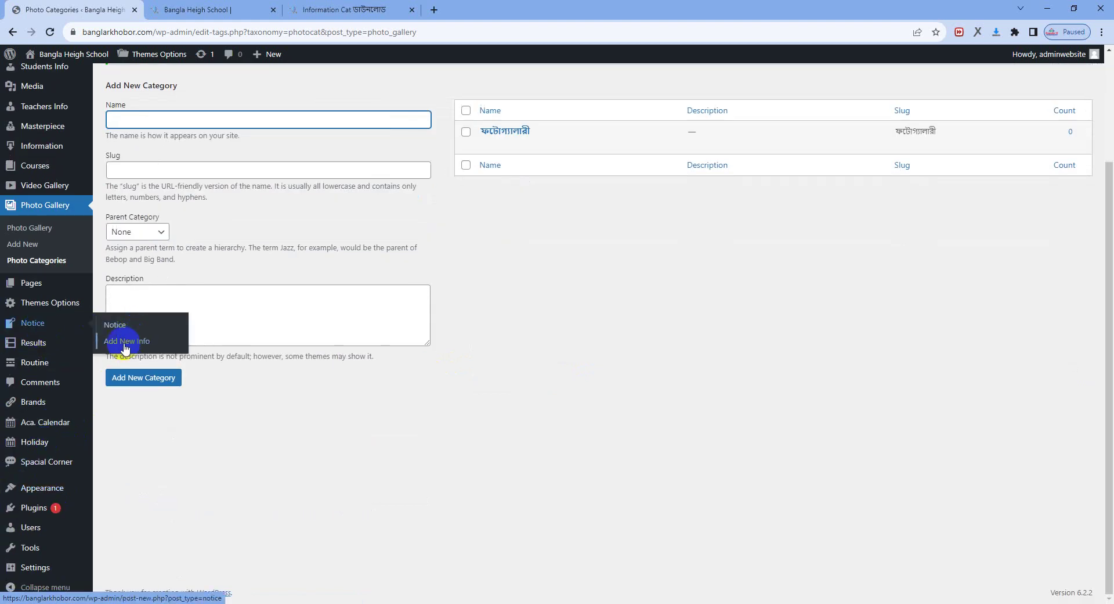
{"action": "mouse_move", "coordinate": [47, 363]}
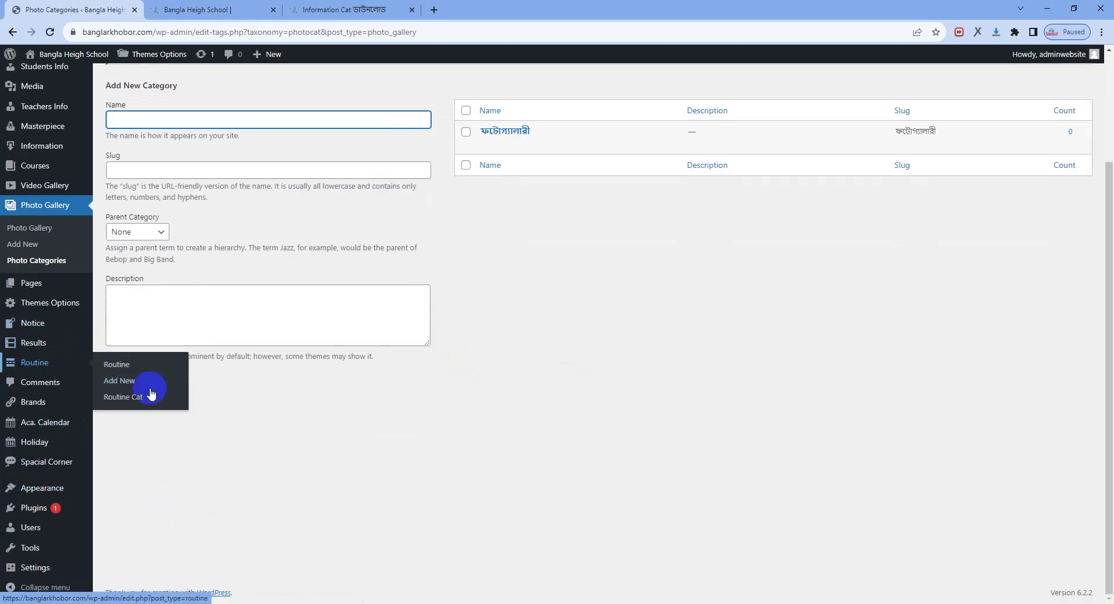
{"action": "left_click", "coordinate": [145, 395]}
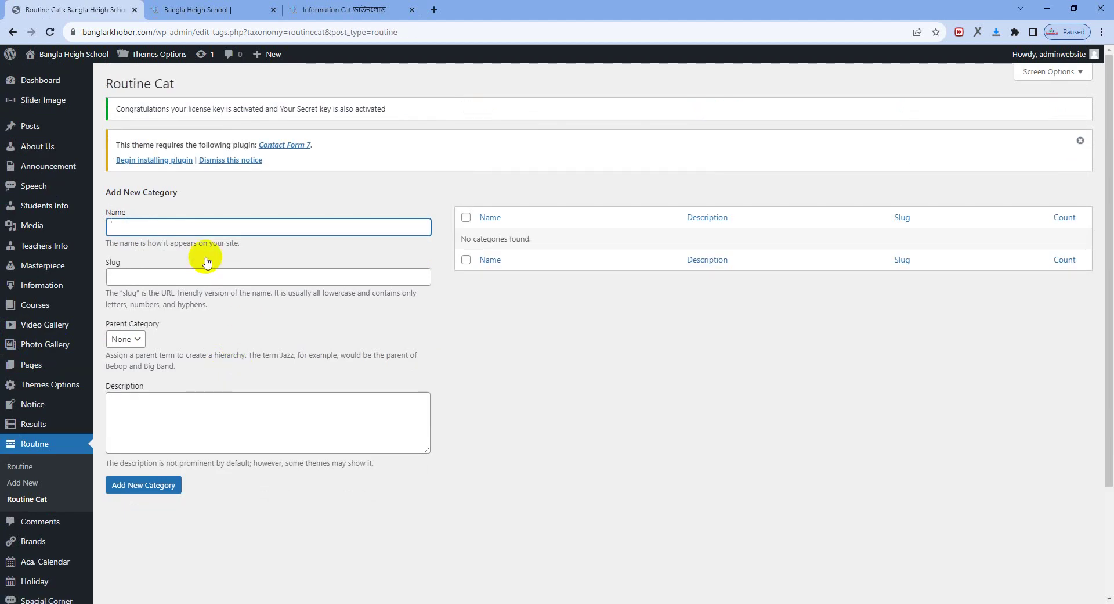
{"action": "type", "text": "৬ষ্ঠ শ্রেণী"}
{"action": "key", "text": "Return"}
Step: Add two more routine categories named ৭ম শ্রেণী and ৮ম শ্রেণী
{"action": "type", "text": "৭"}
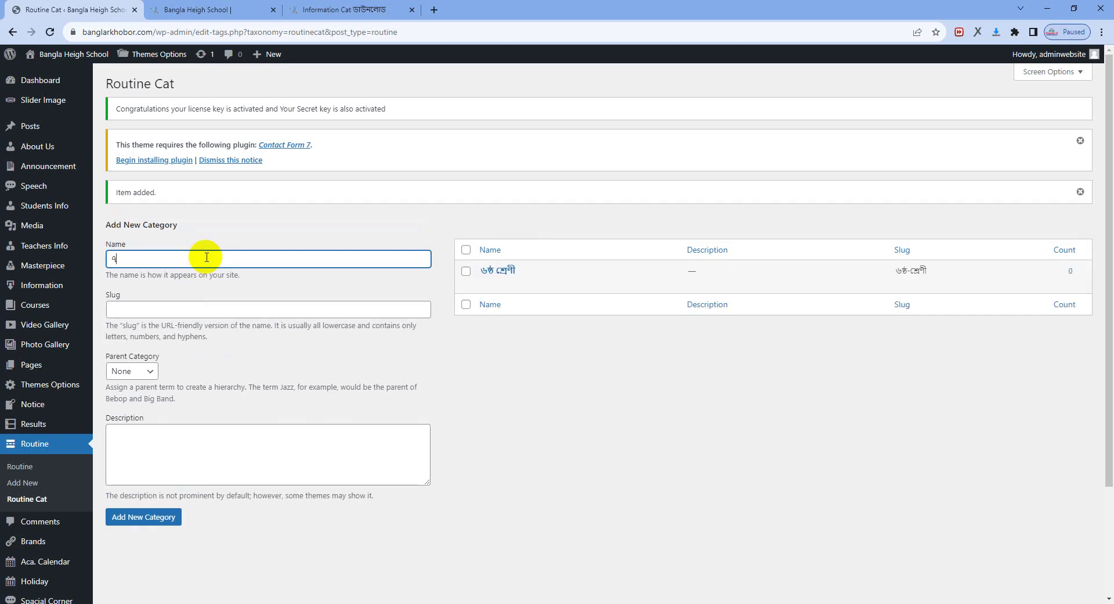
{"action": "type", "text": "ম শ্রেণী"}
{"action": "key", "text": "Return"}
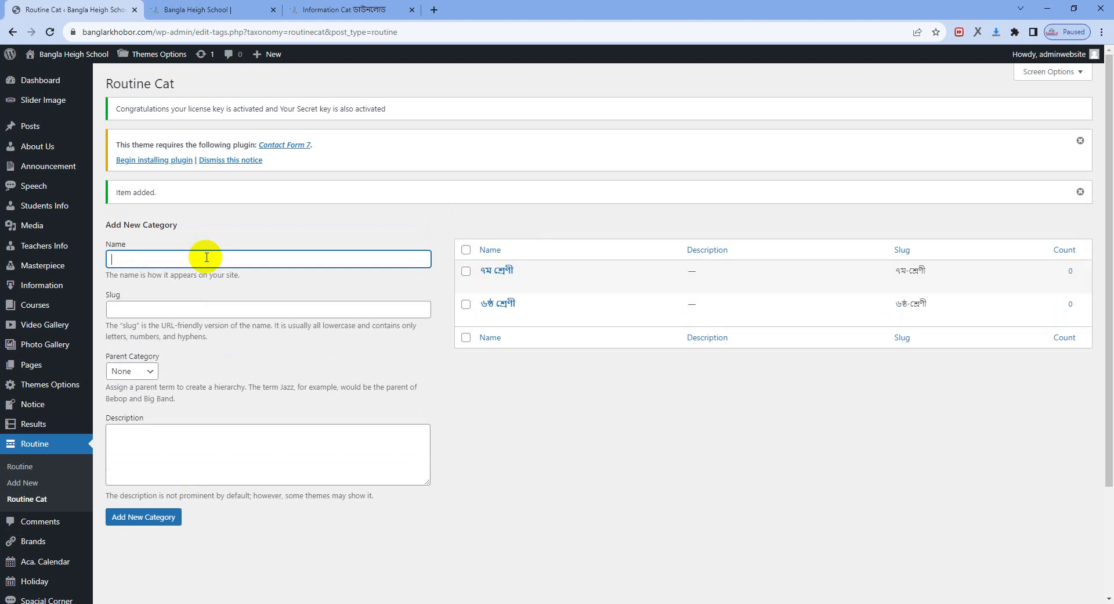
{"action": "type", "text": "৮ম শ্রেণী"}
{"action": "key", "text": "Return"}
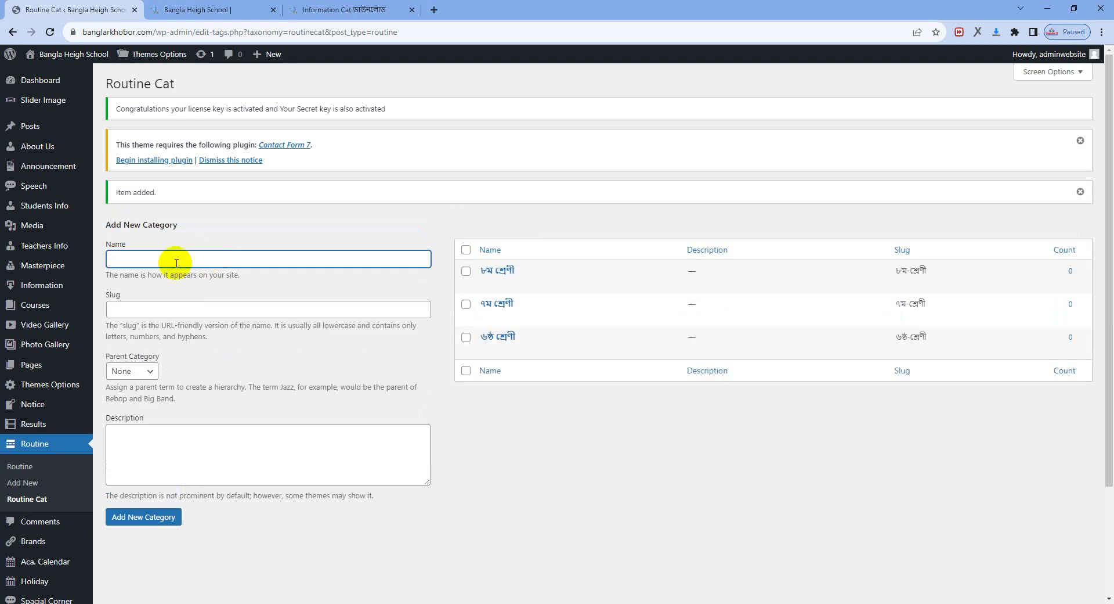
{"action": "scroll", "coordinate": [50, 437], "scroll_direction": "down", "scroll_amount": 2}
{"action": "mouse_move", "coordinate": [49, 410]}
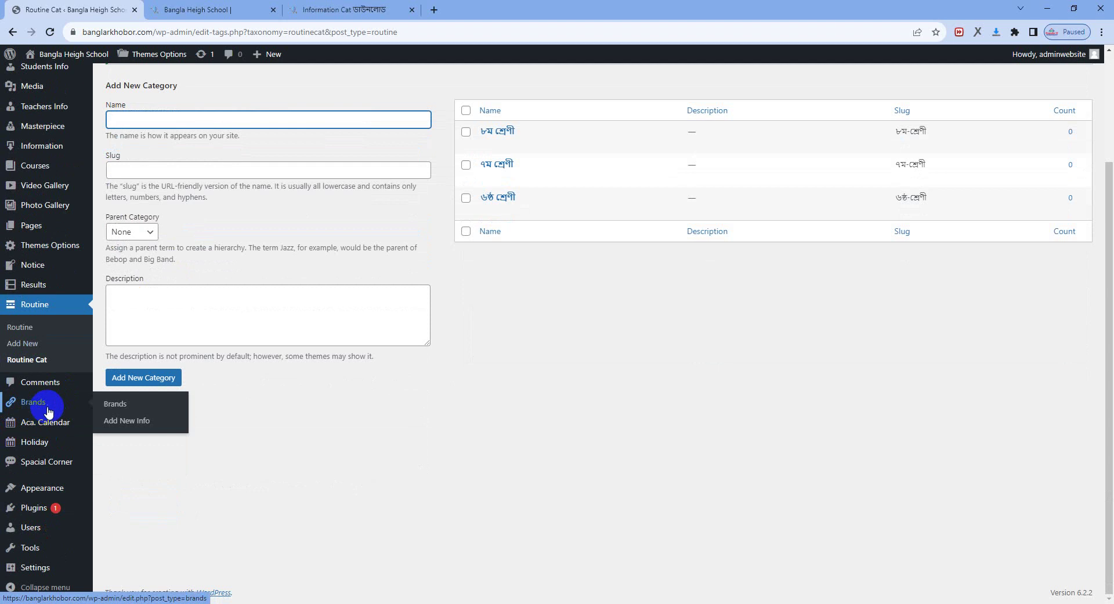
{"action": "mouse_move", "coordinate": [45, 443]}
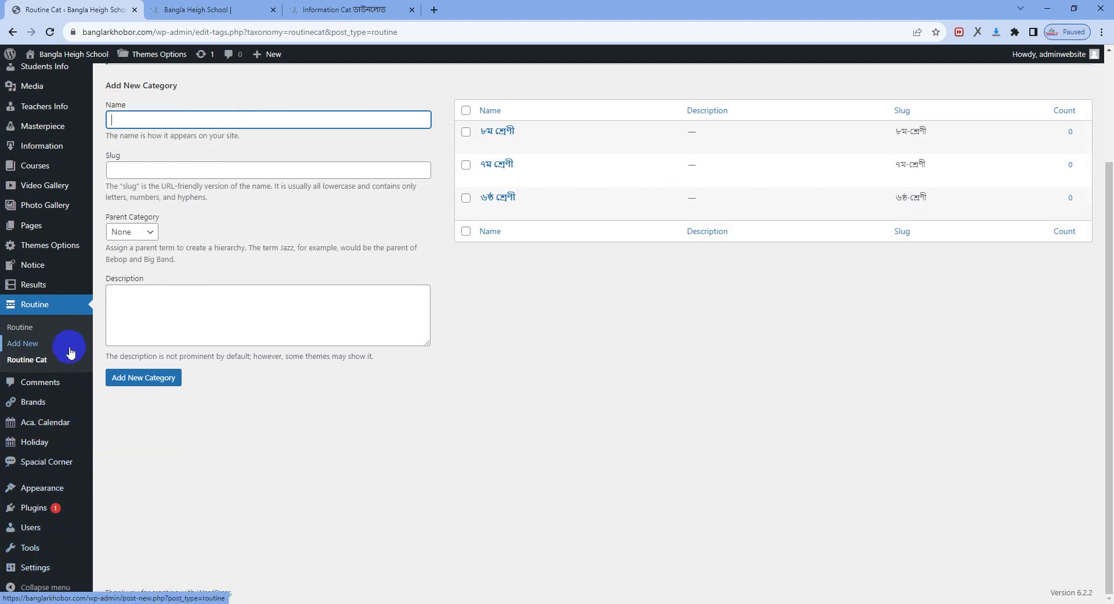
{"action": "scroll", "coordinate": [69, 353], "scroll_direction": "up", "scroll_amount": 3}
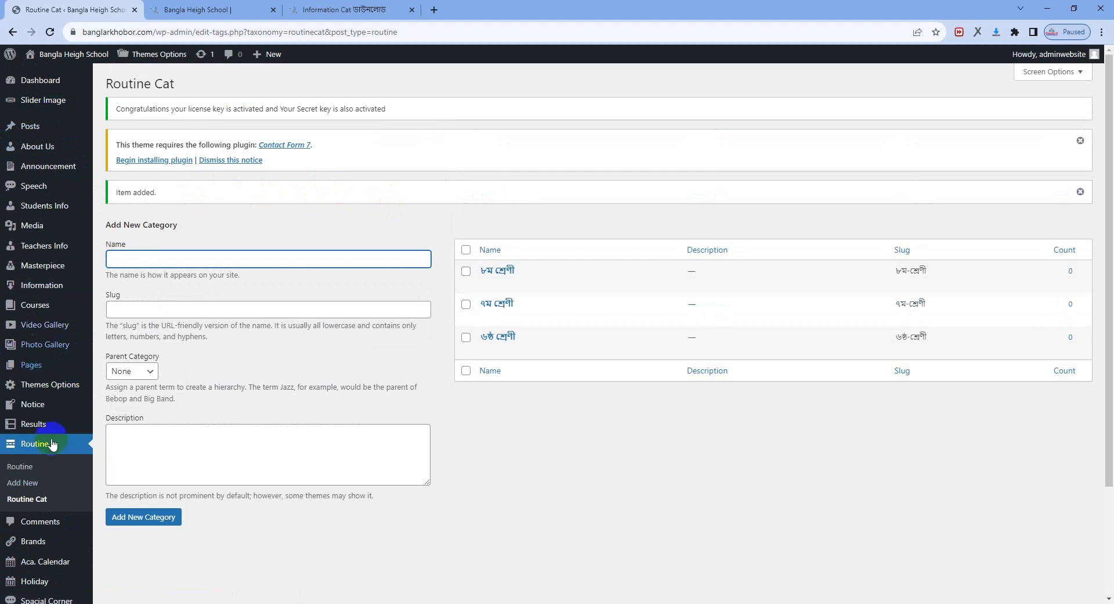
{"action": "scroll", "coordinate": [45, 559], "scroll_direction": "down", "scroll_amount": 3}
{"action": "mouse_move", "coordinate": [30, 547]}
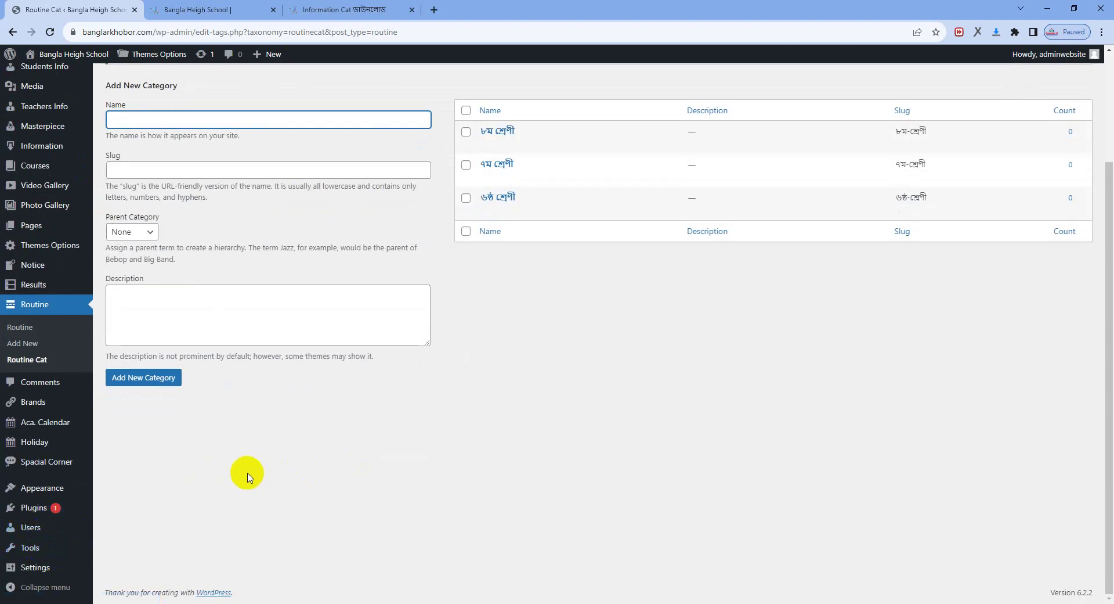
{"action": "scroll", "coordinate": [249, 476], "scroll_direction": "up", "scroll_amount": 3}
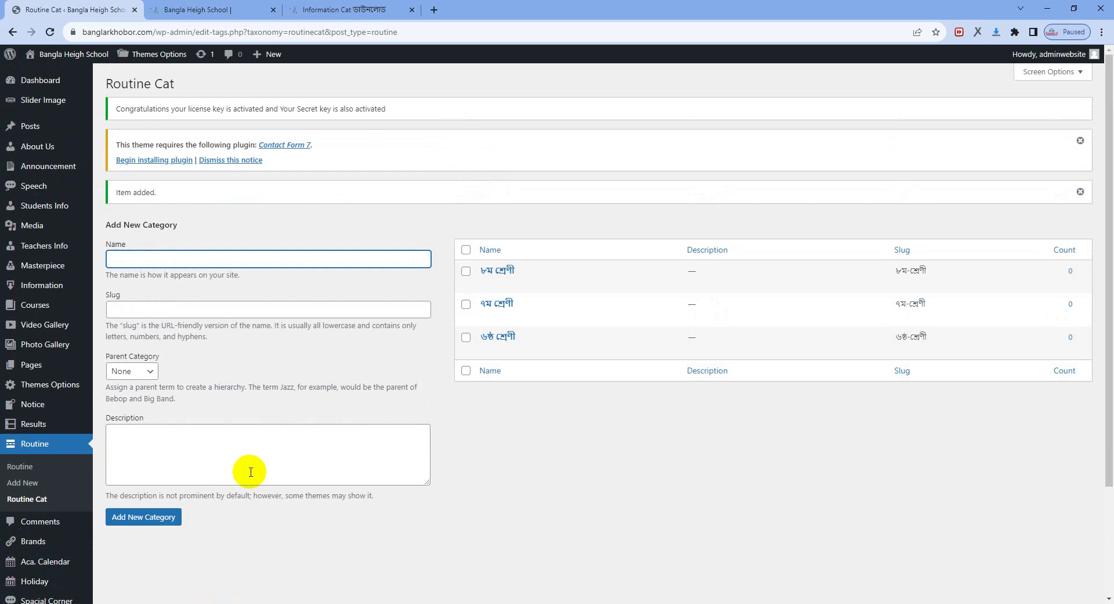